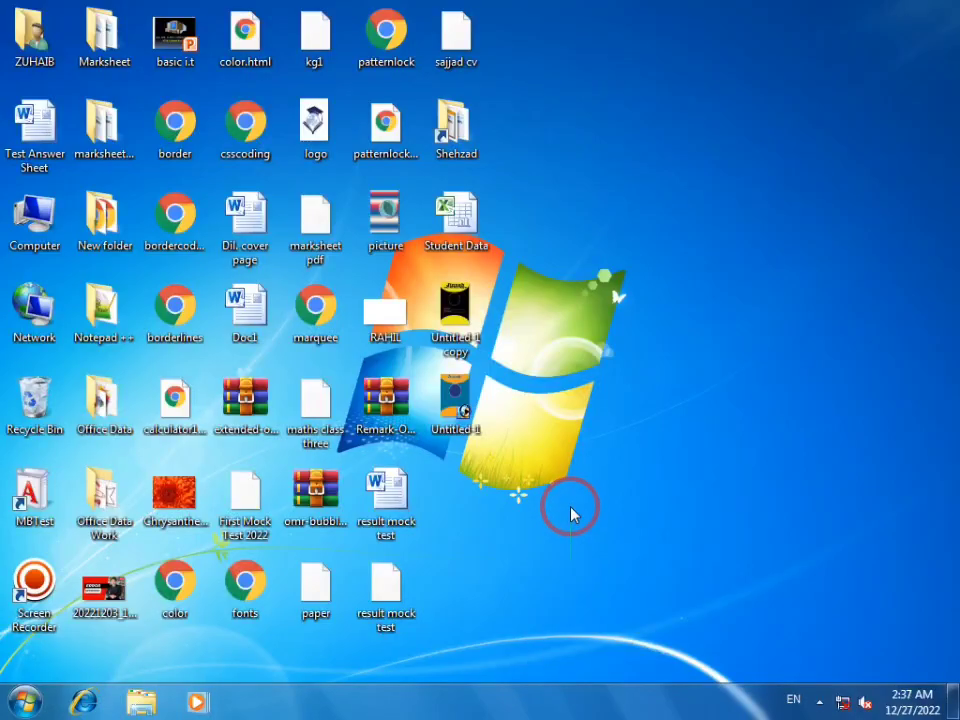
# - Refresh the Windows 7 desktop and start Excel 2010 from the Start menu
pyautogui.rightClick(621, 345)
pyautogui.click(664, 391)
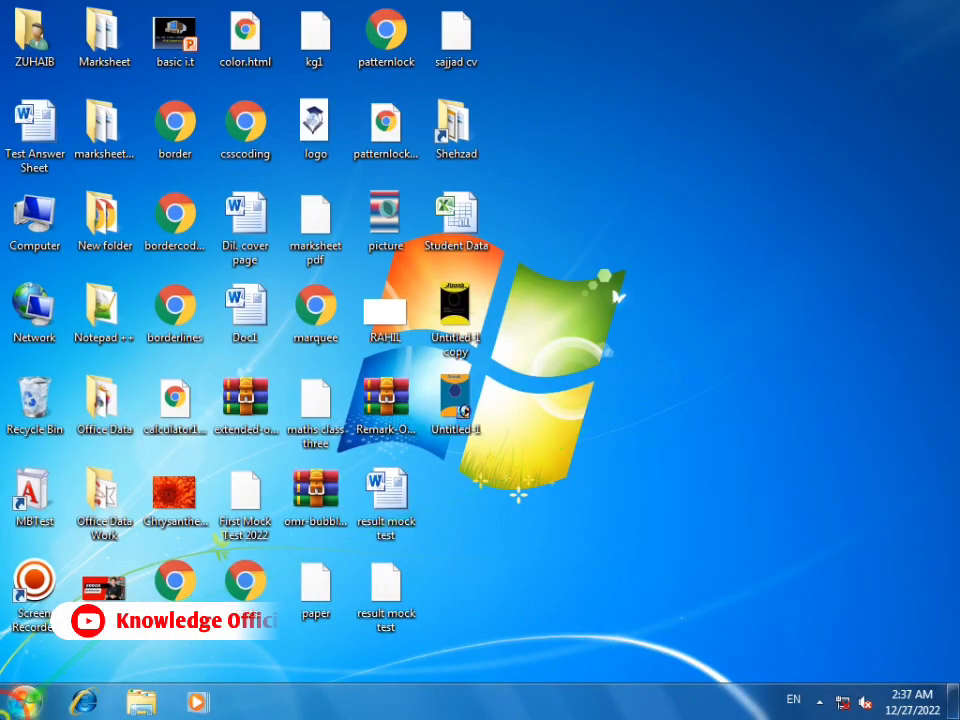
pyautogui.press('super')
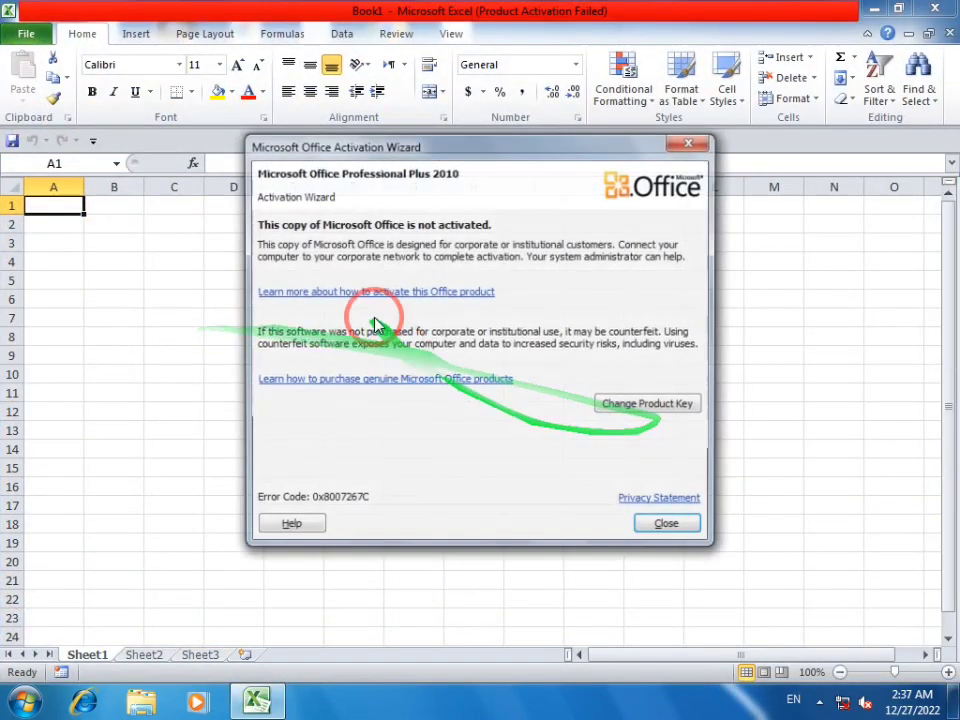
# - Dismiss the Office activation notice and enter a sample name in D7
pyautogui.click(688, 143)
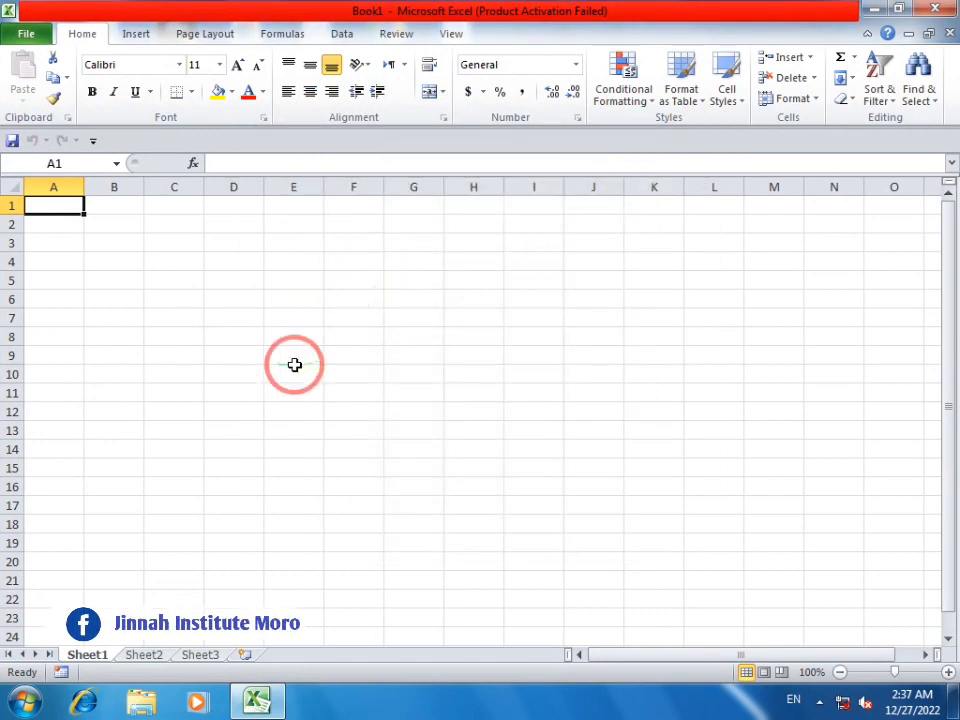
pyautogui.click(226, 317)
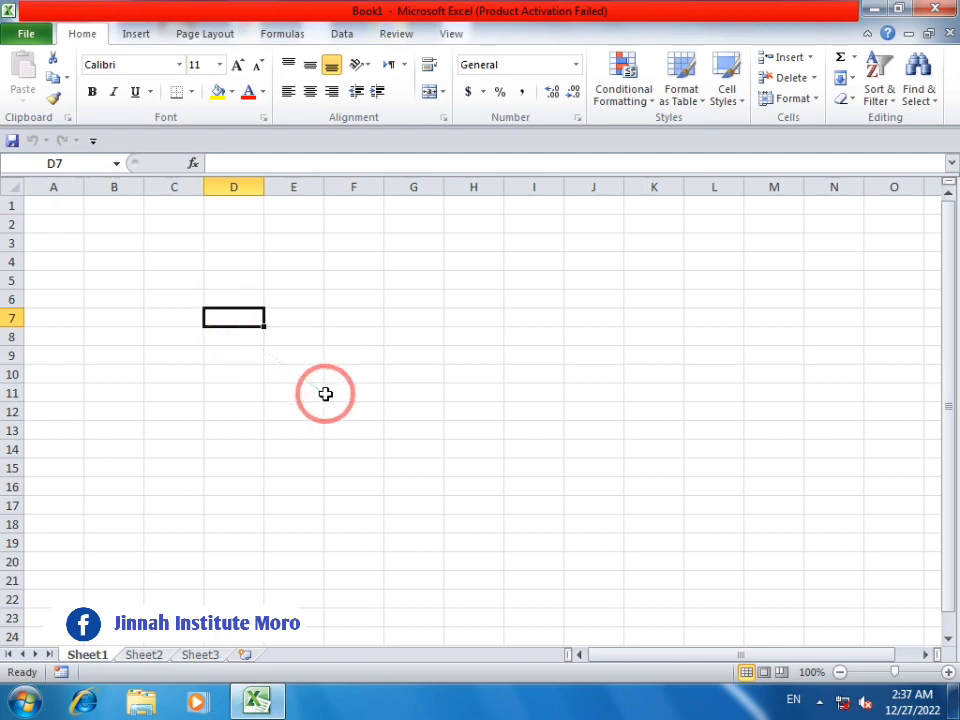
pyautogui.write('j')
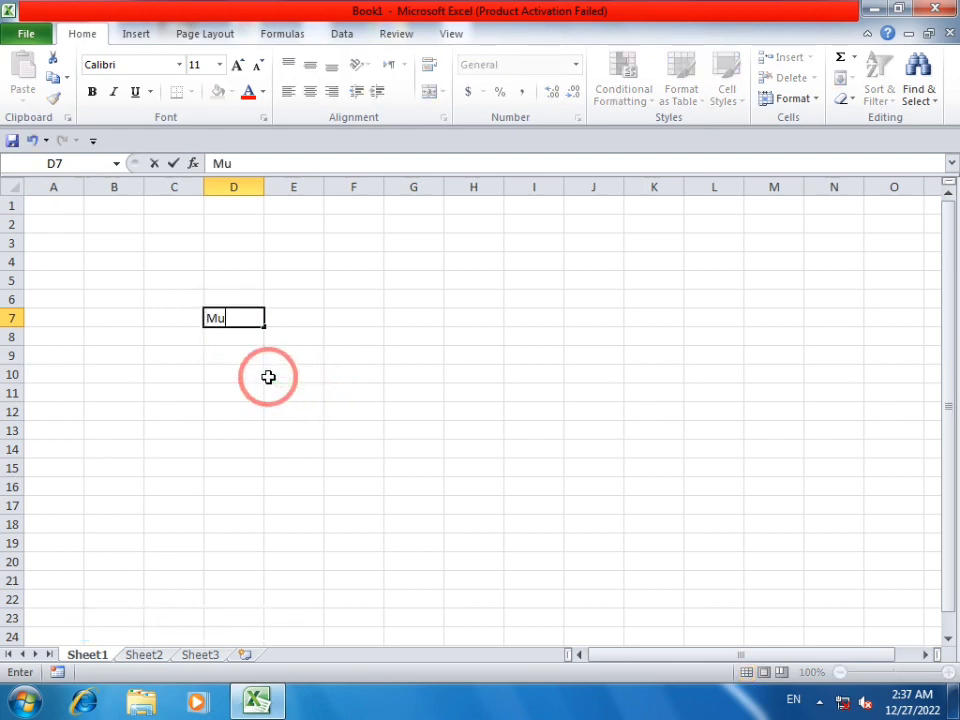
pyautogui.write('d ali khan')
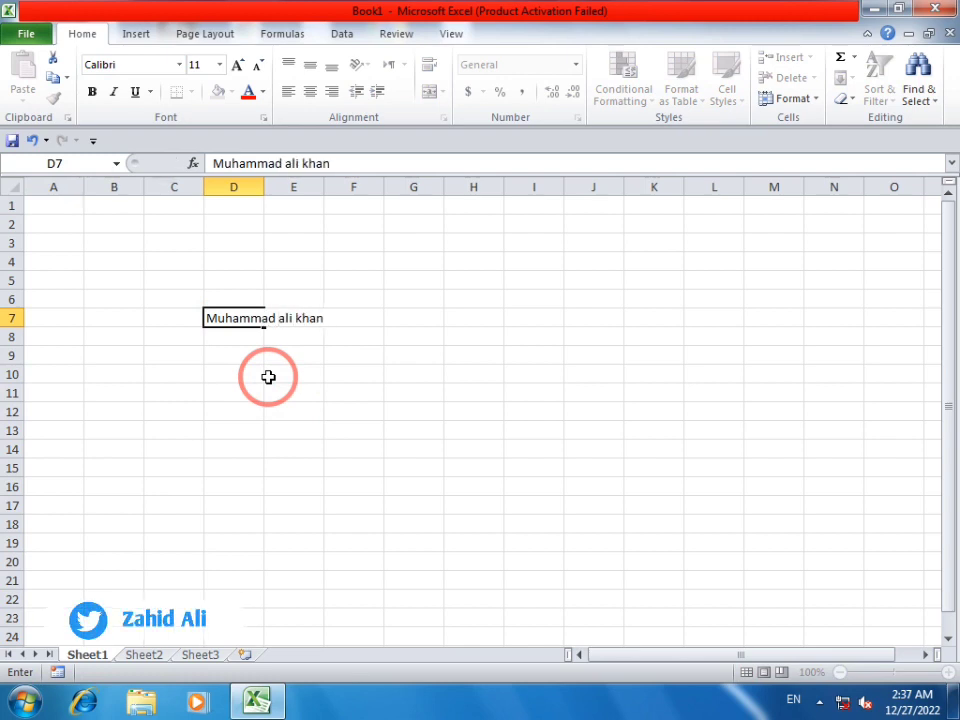
pyautogui.press('Return')
pyautogui.press('Up')
# - AutoFit column D to the width of the name in D7
pyautogui.moveTo(442, 8); pyautogui.dragTo(460, 198)
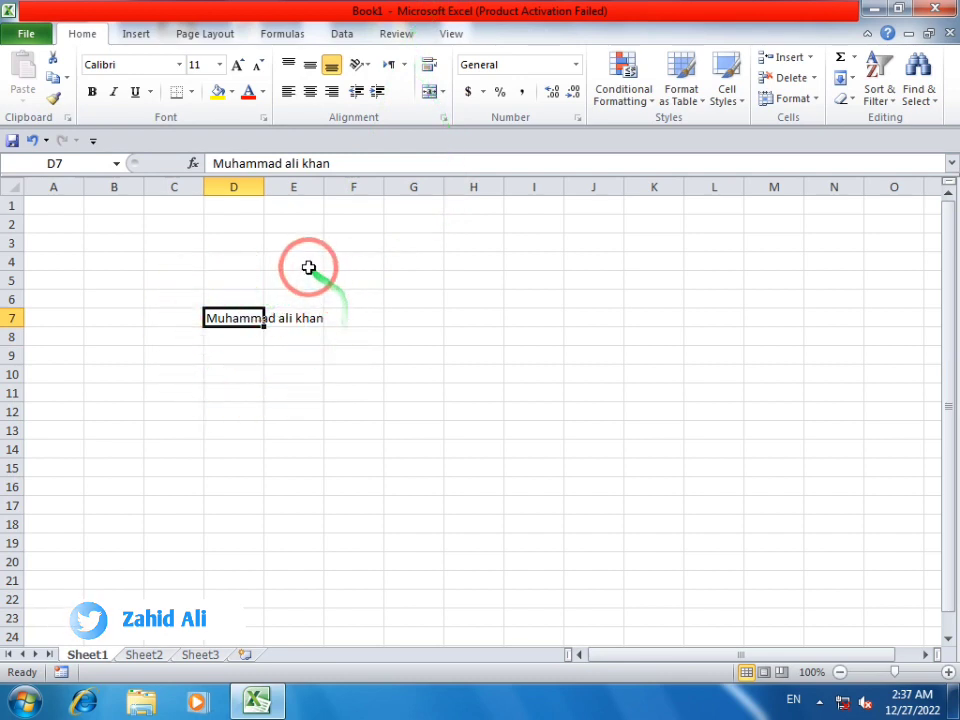
pyautogui.click(352, 316)
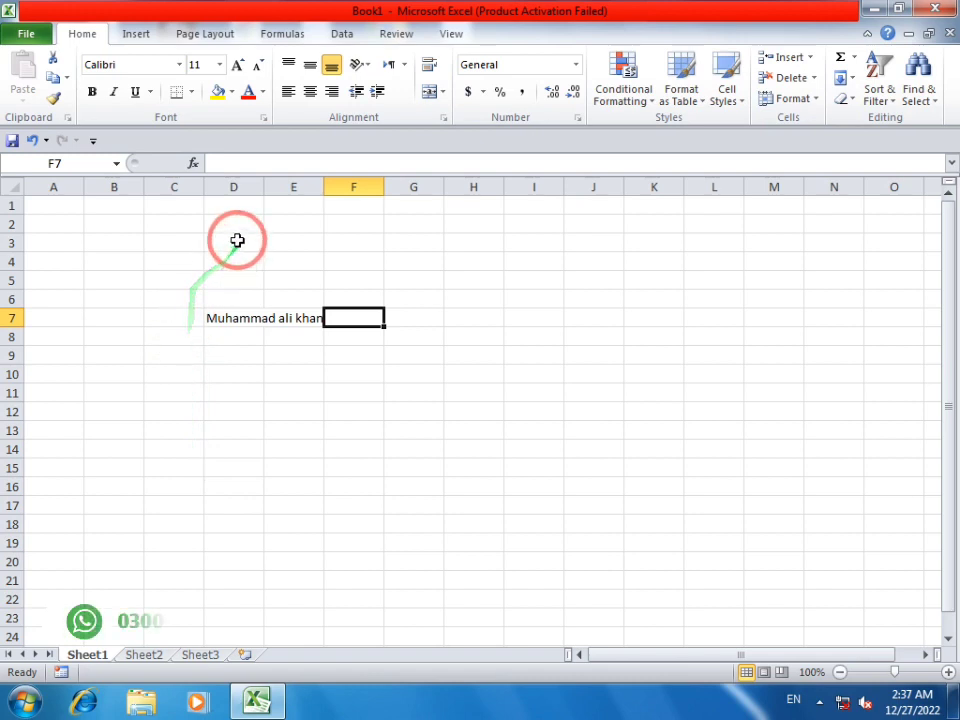
pyautogui.moveTo(237, 243); pyautogui.dragTo(232, 636)
pyautogui.click(248, 187)
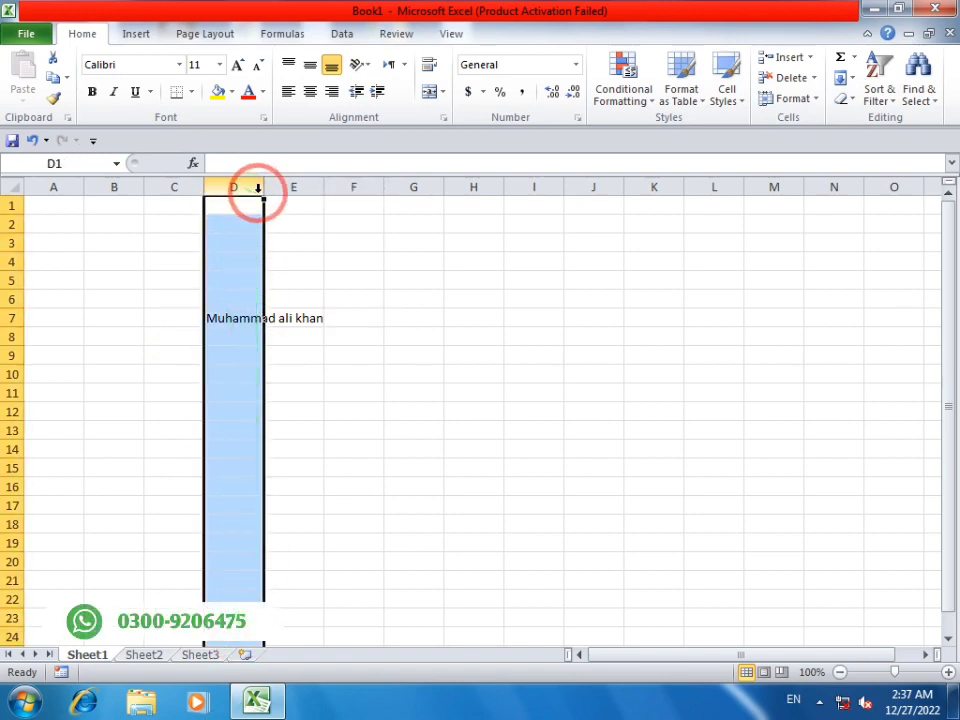
pyautogui.doubleClick(262, 188)
pyautogui.click(359, 299)
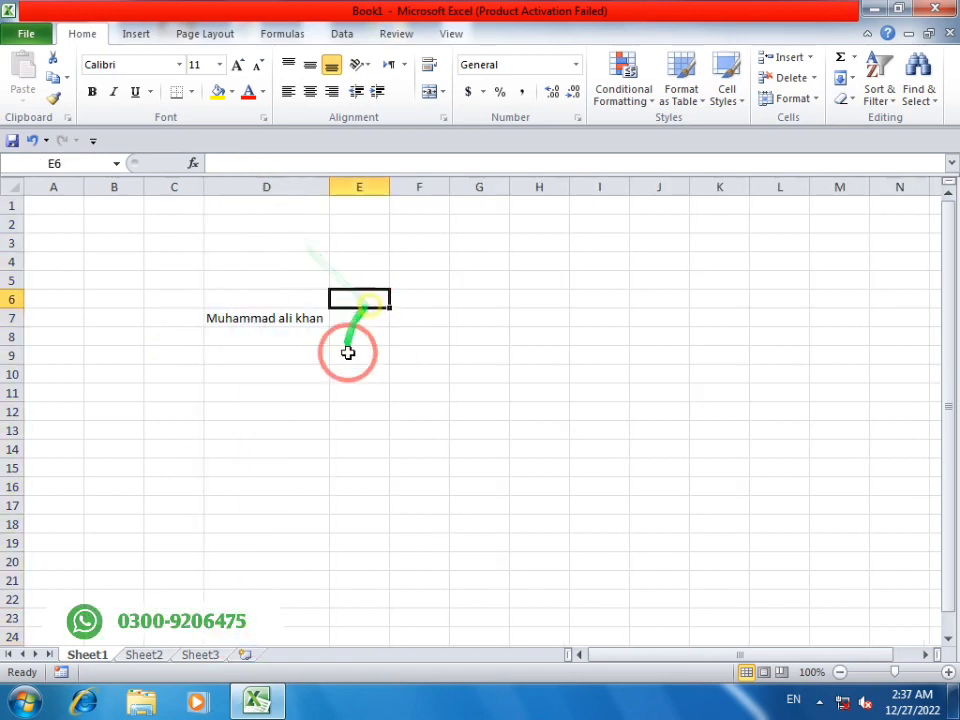
# - Enter long random letter strings in D9, D10 and D11
pyautogui.click(238, 357)
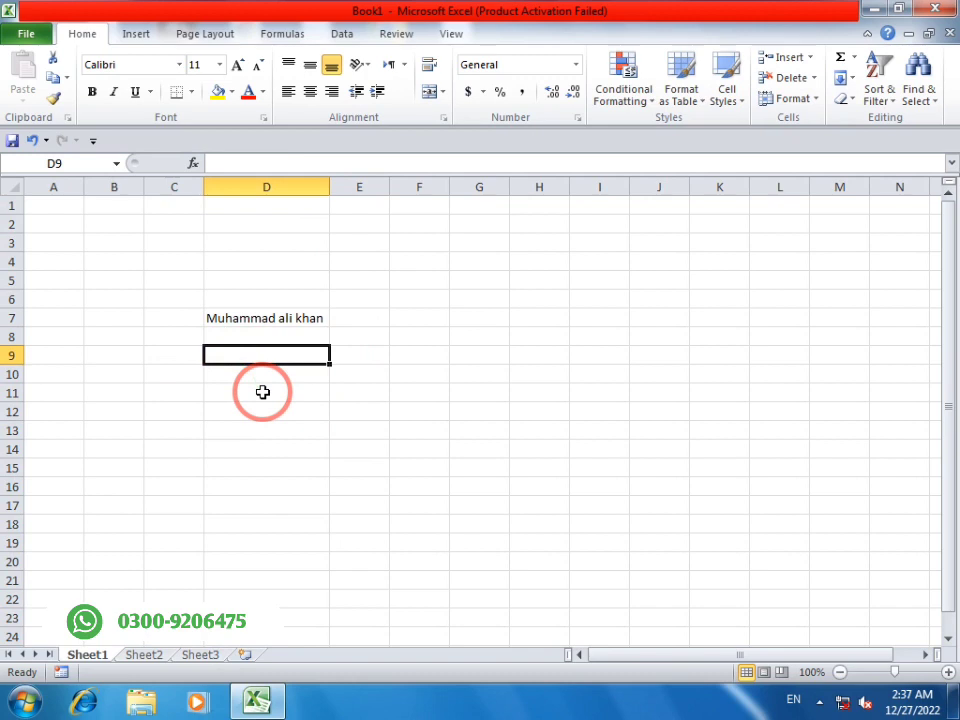
pyautogui.write('kdsjflkdsjfldjflsjdlfjdsl')
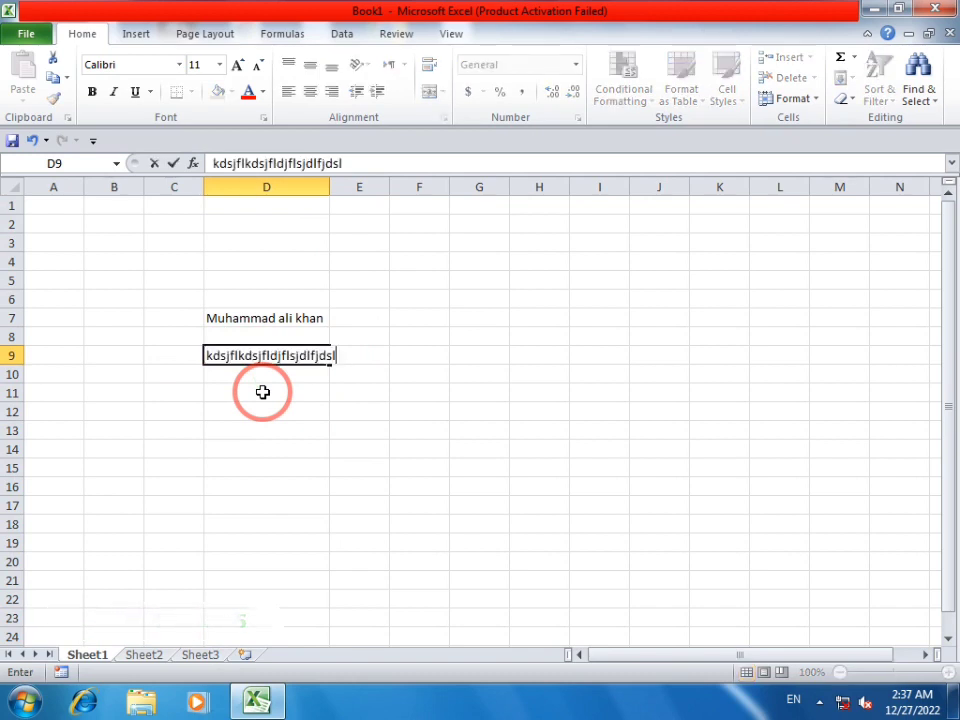
pyautogui.write('jdfjdsj')
pyautogui.press('Return')
pyautogui.write('jkfdlkfjdlkjfd')
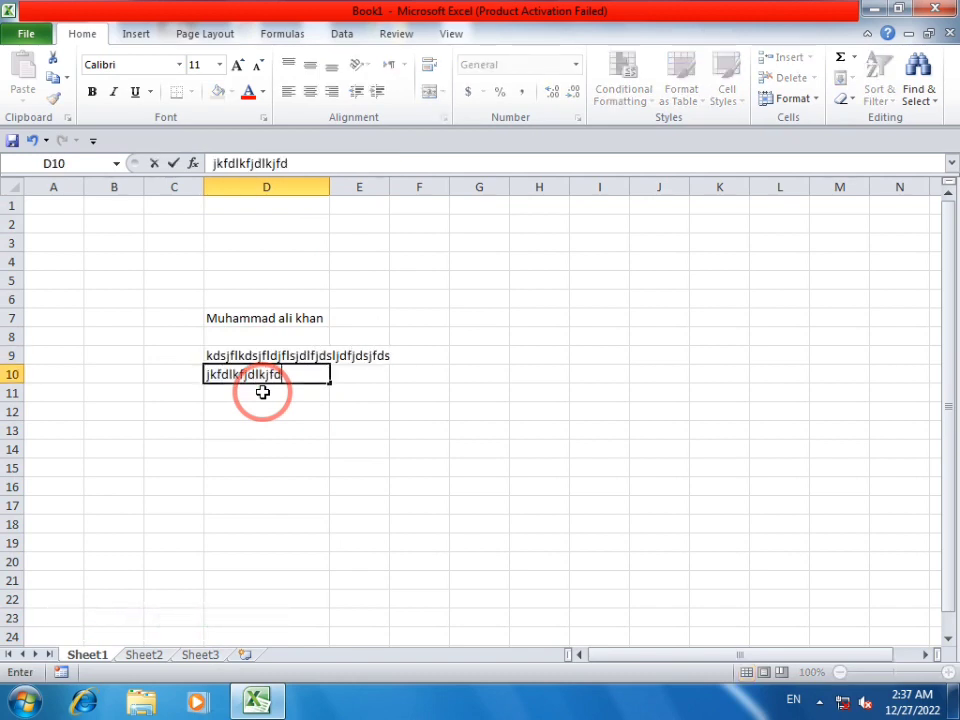
pyautogui.write('s')
pyautogui.press('Return')
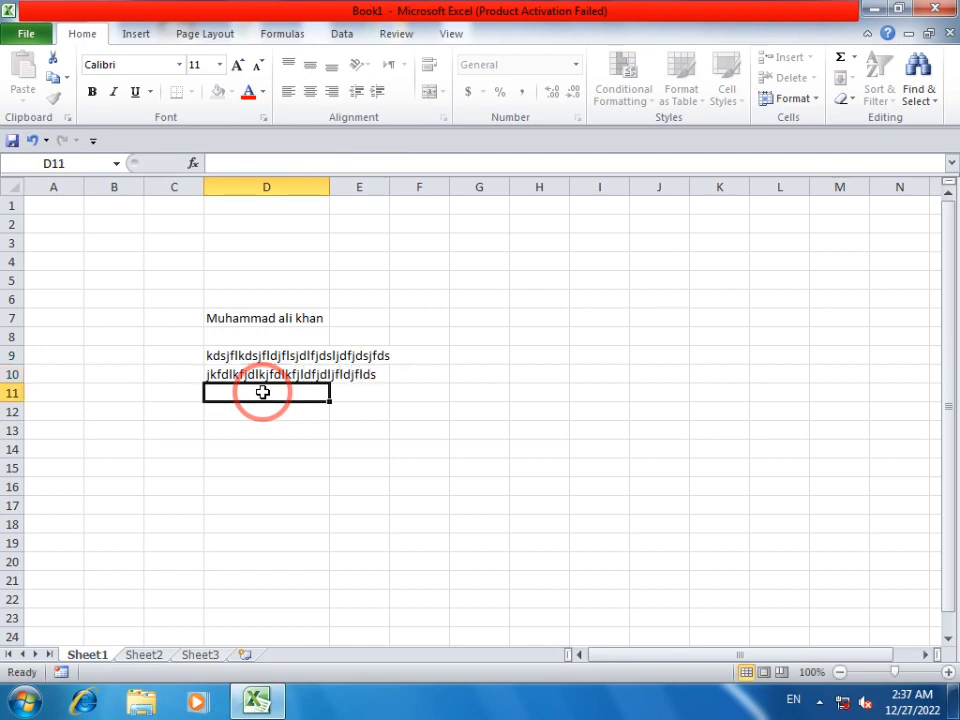
pyautogui.write('jdhfkhfjdhf')
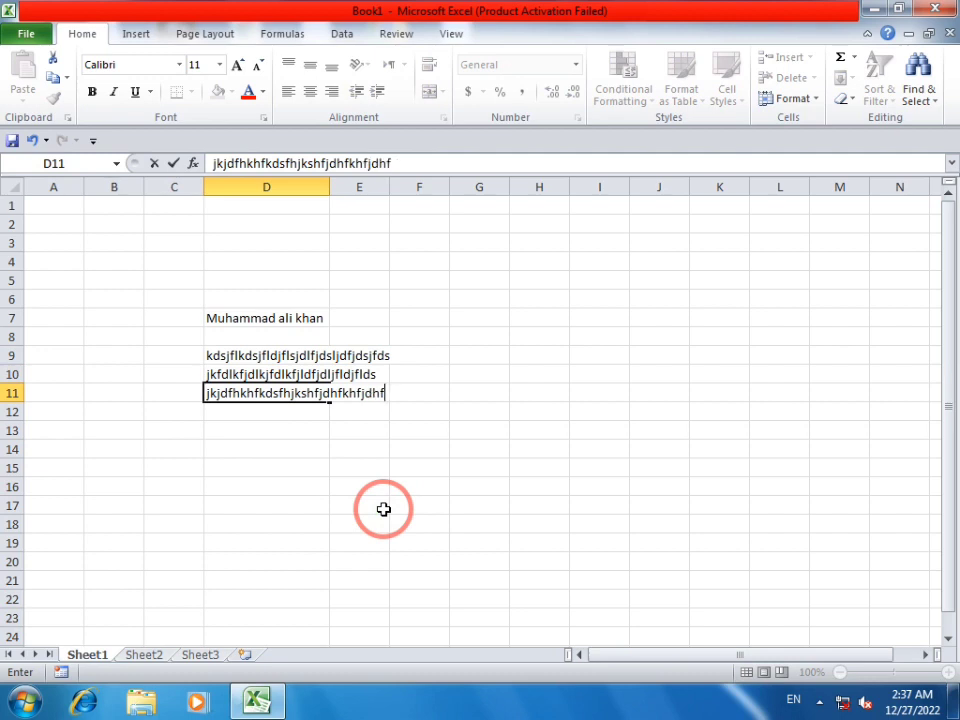
pyautogui.write('djf')
pyautogui.press('Return')
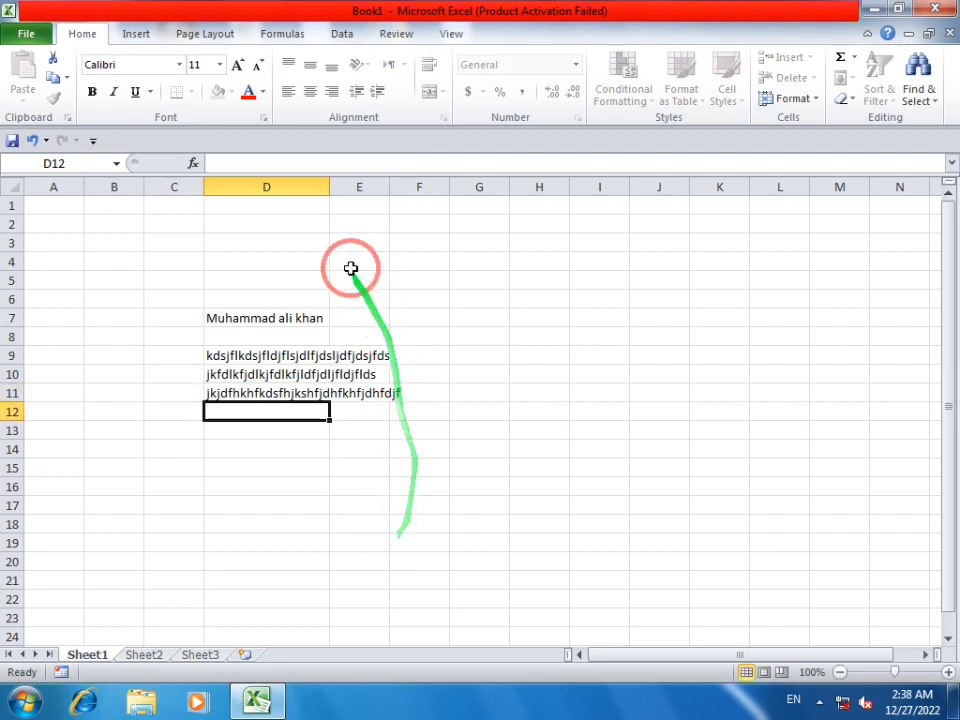
# - Widen column D, then clear all sample entries in C5:G15
pyautogui.moveTo(331, 184)
pyautogui.mouseDown()
pyautogui.moveTo(409, 184)
pyautogui.moveTo(401, 191)
pyautogui.mouseUp()
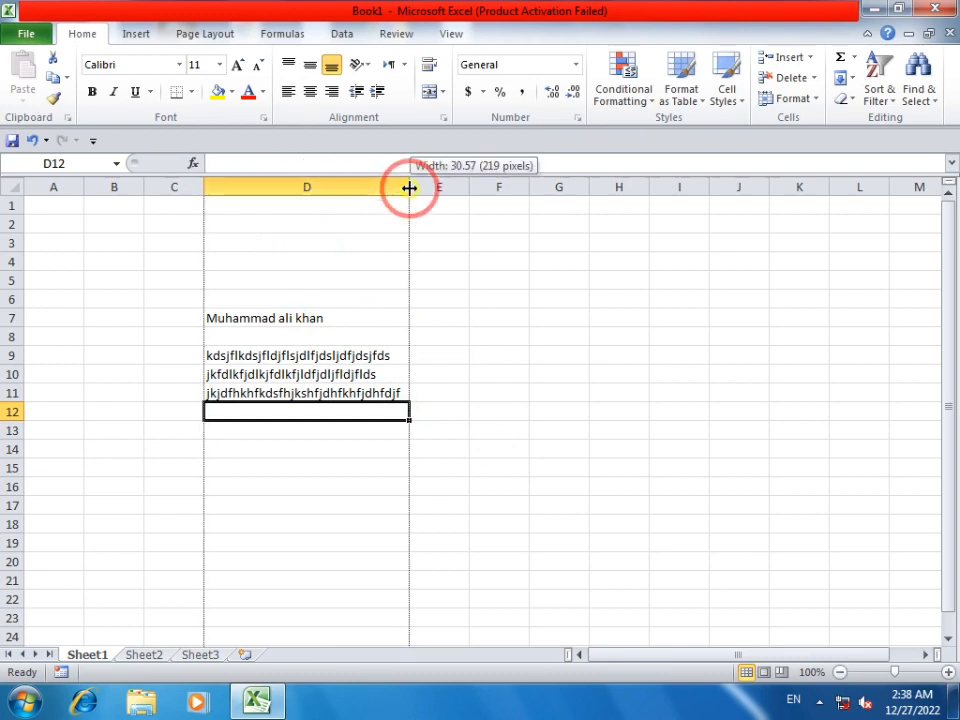
pyautogui.moveTo(150, 280); pyautogui.dragTo(535, 473)
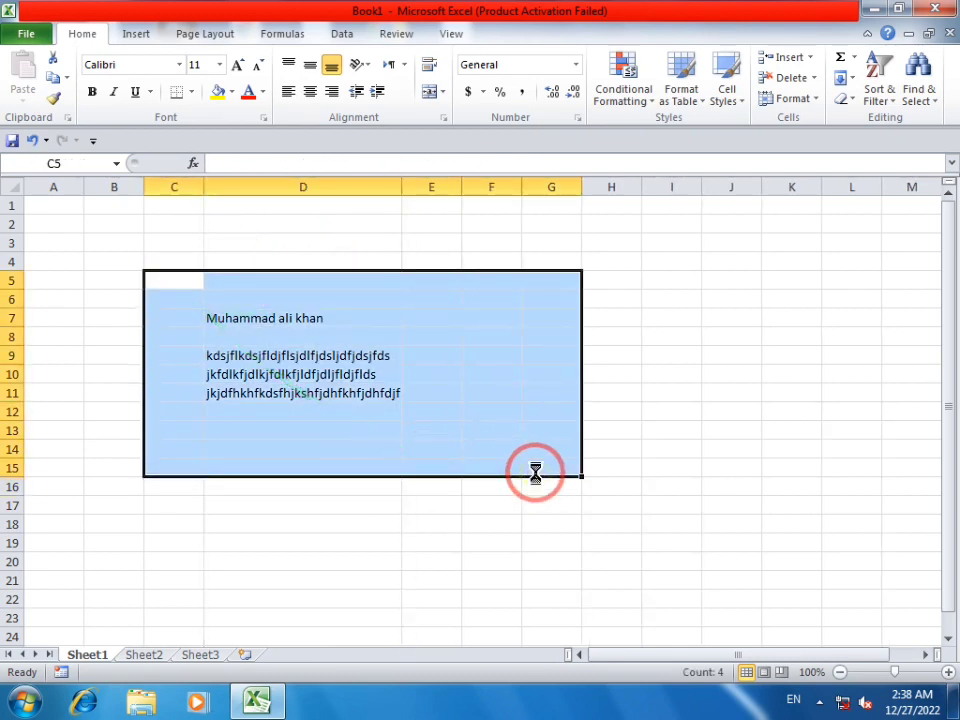
pyautogui.press('Delete')
pyautogui.click(662, 433)
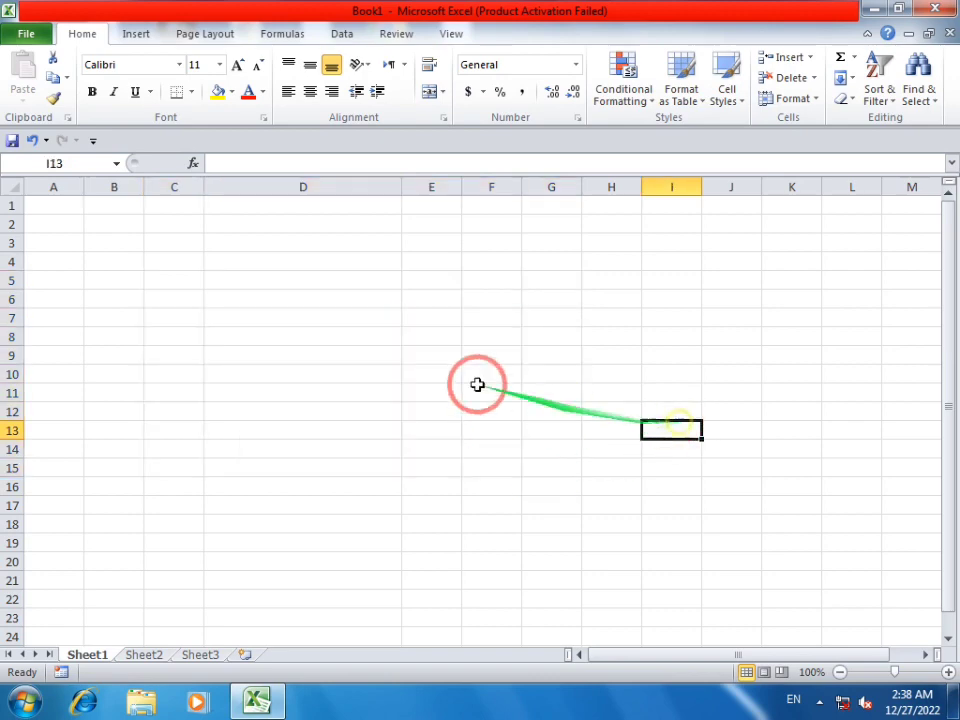
# - Narrow column D back toward its normal width
pyautogui.click(392, 352)
pyautogui.rightClick(397, 355)
pyautogui.click(396, 189)
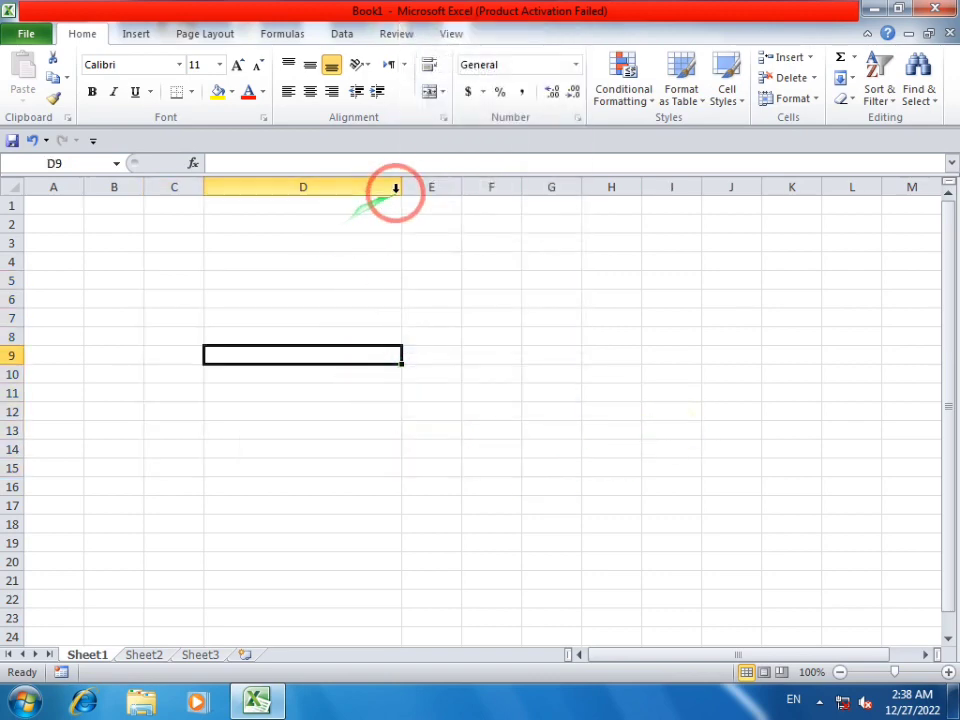
pyautogui.moveTo(396, 189); pyautogui.dragTo(266, 221)
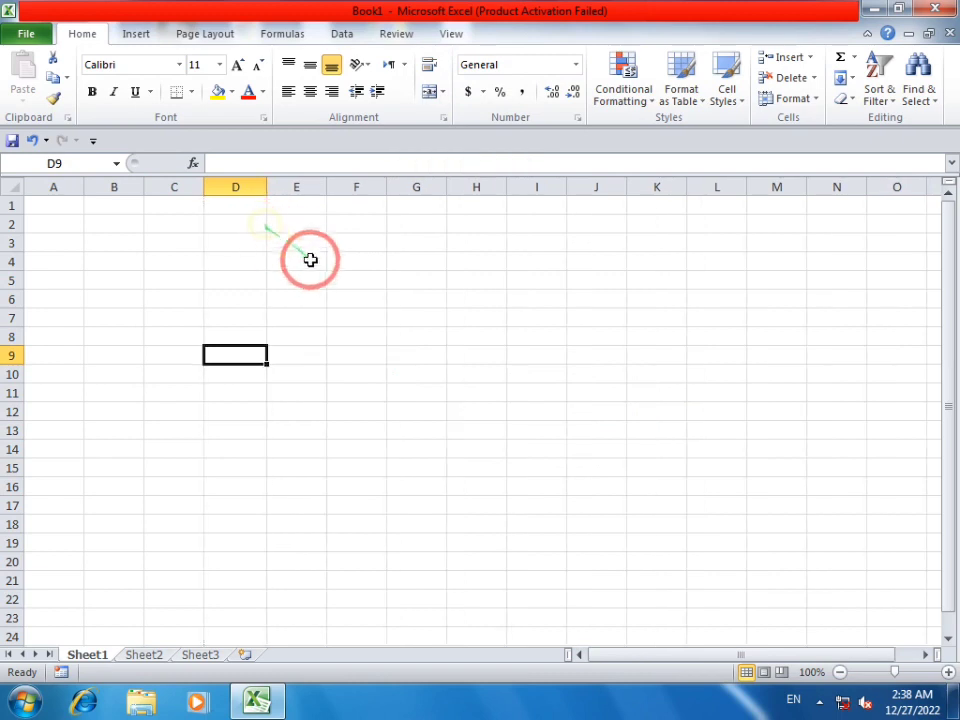
pyautogui.click(315, 280)
pyautogui.click(228, 295)
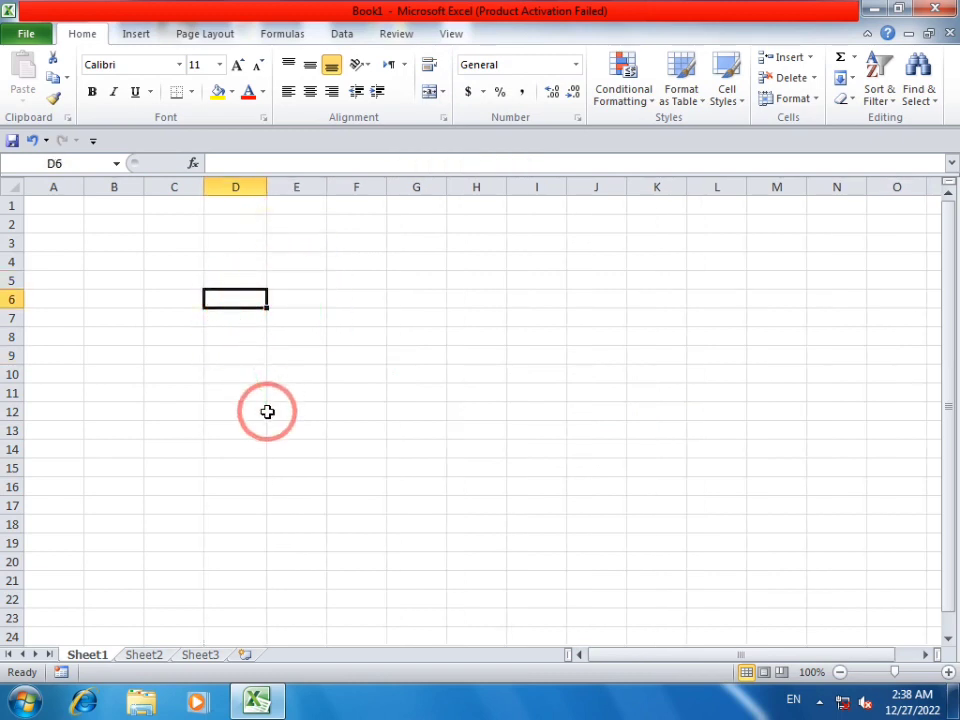
# - Rename Sheet1 to 'Autofit Column'
pyautogui.rightClick(88, 656)
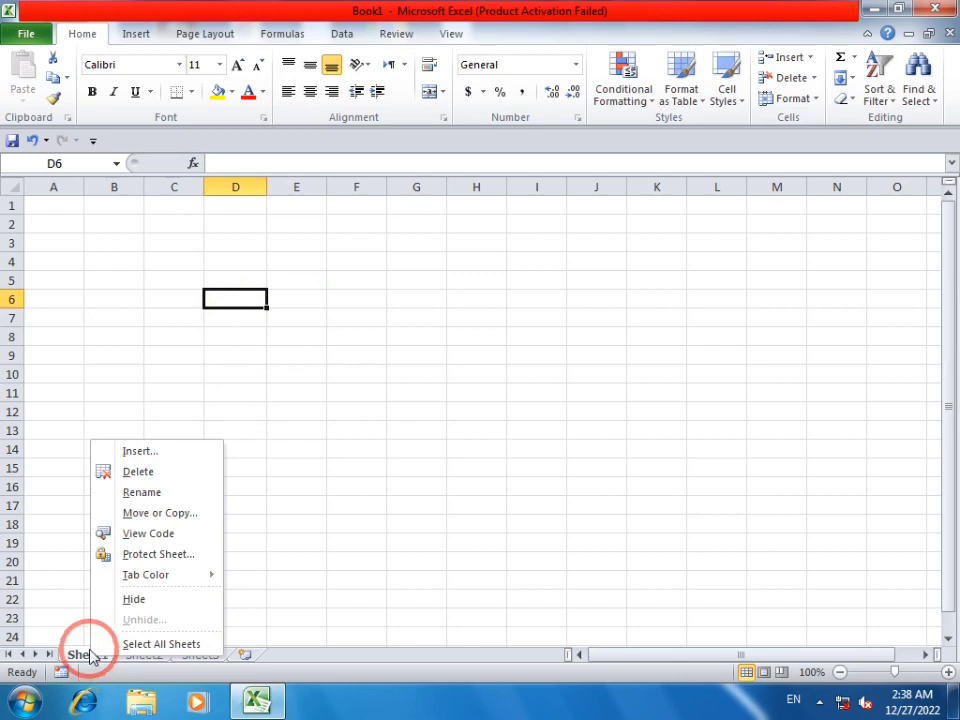
pyautogui.click(155, 494)
pyautogui.write('A')
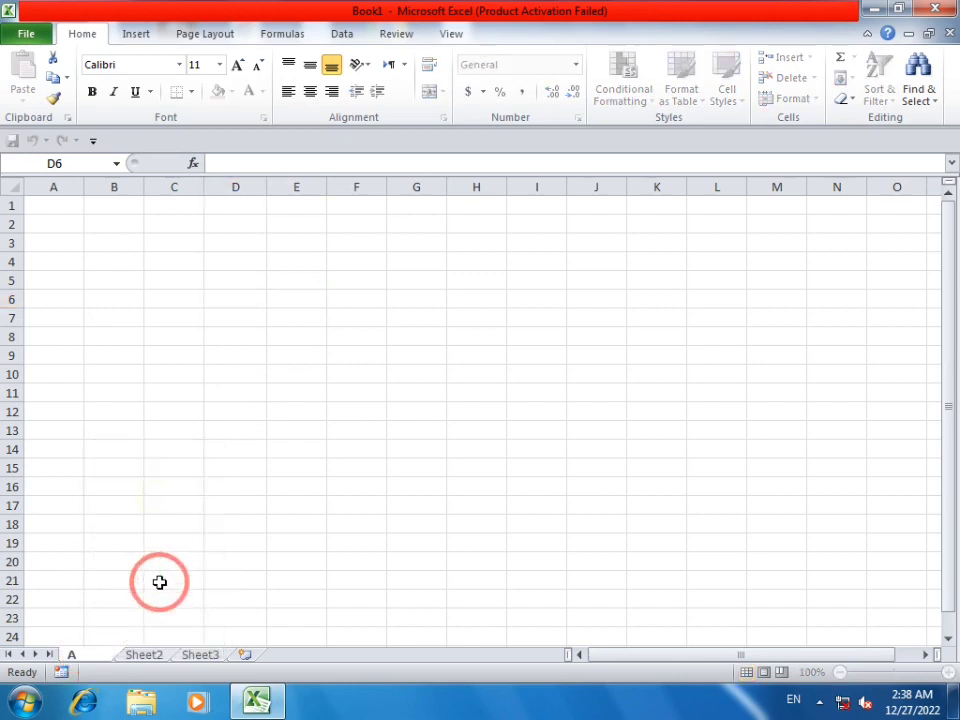
pyautogui.write('utofit')
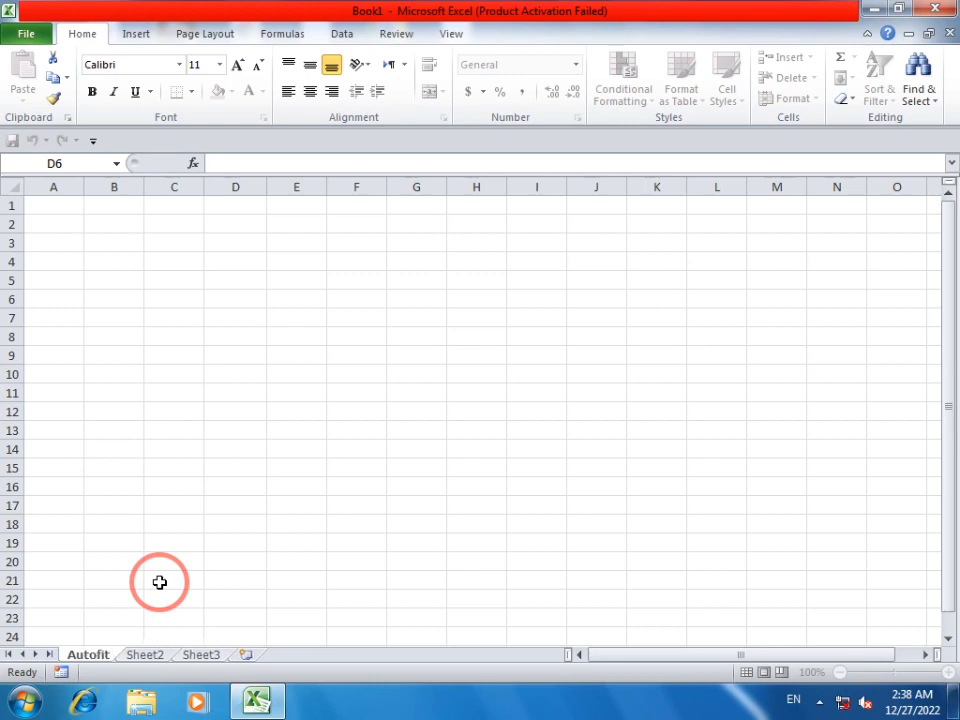
pyautogui.write(' Col')
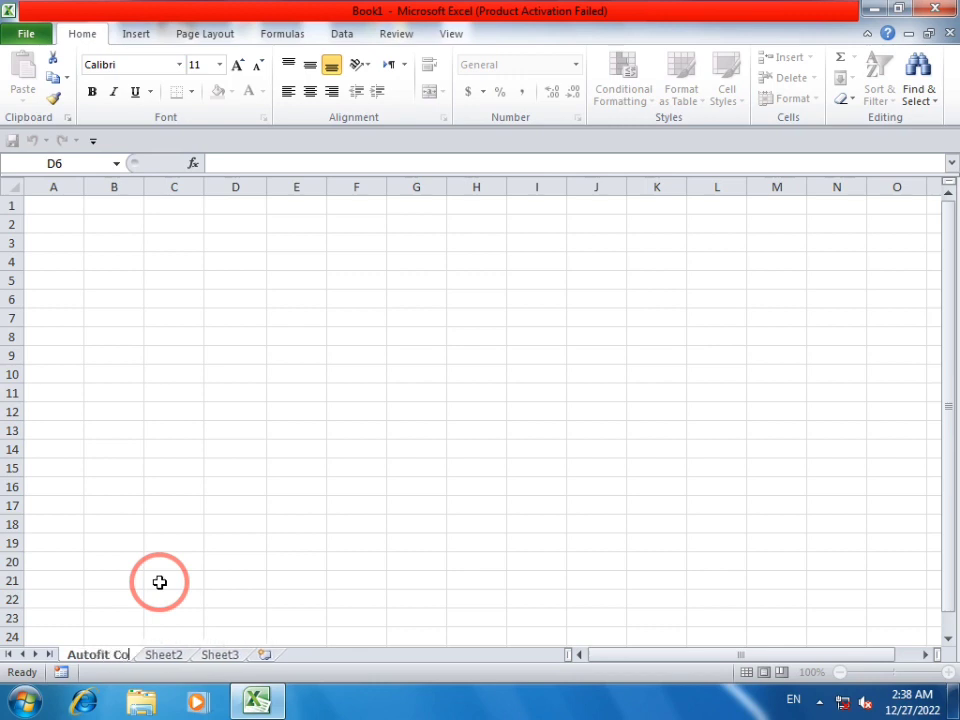
pyautogui.write('umn')
pyautogui.press('Return')
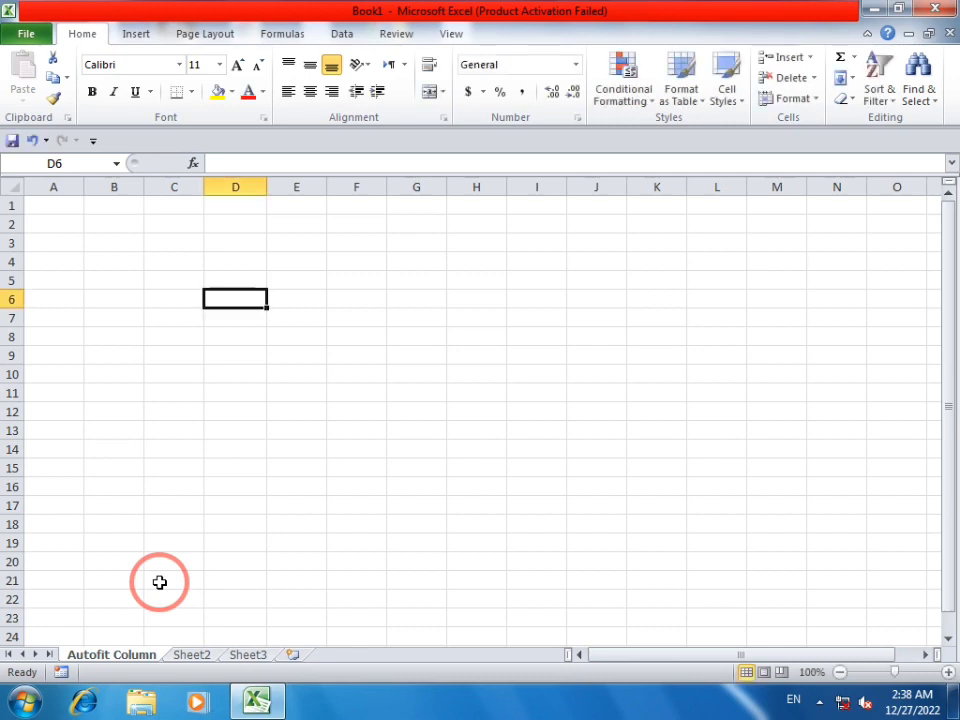
pyautogui.click(304, 482)
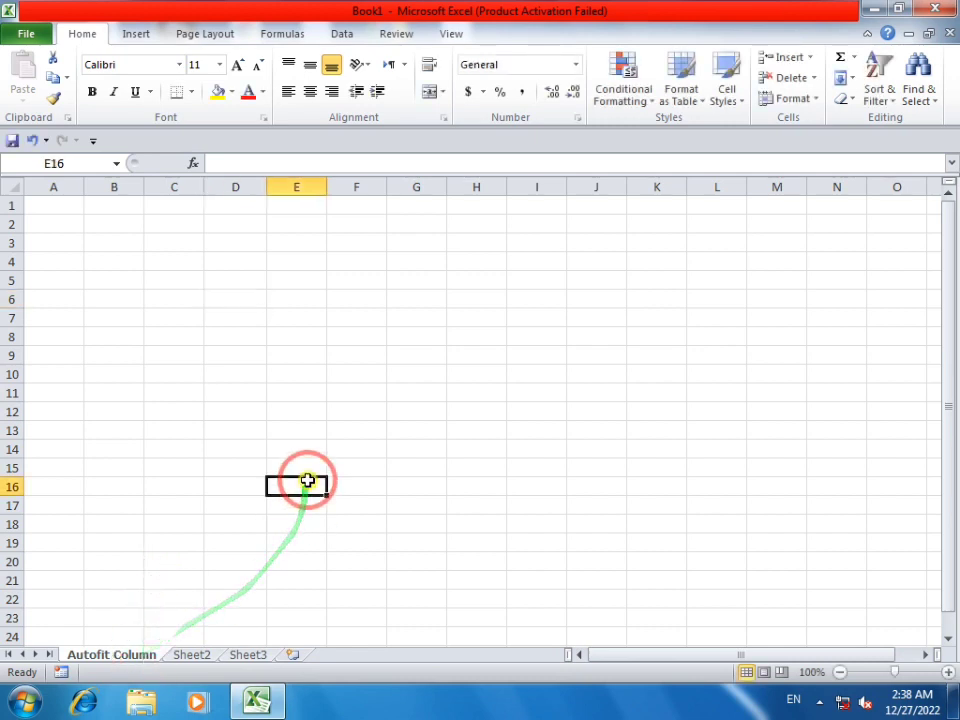
pyautogui.click(198, 395)
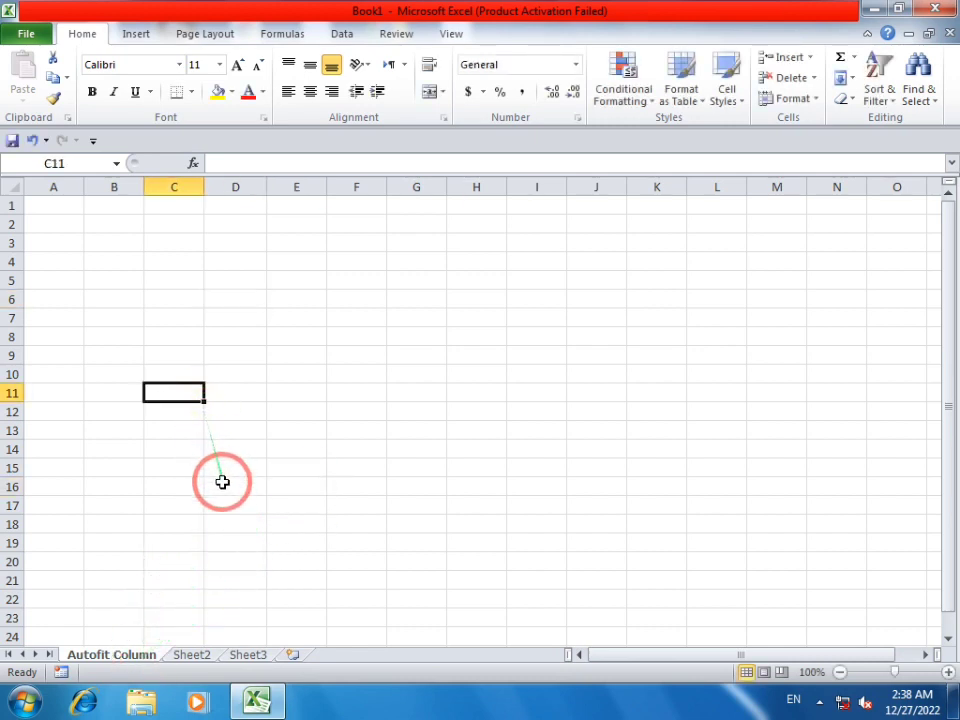
# - Open and dismiss the Autofit Column tab's menu, ending on cell D11
pyautogui.rightClick(136, 657)
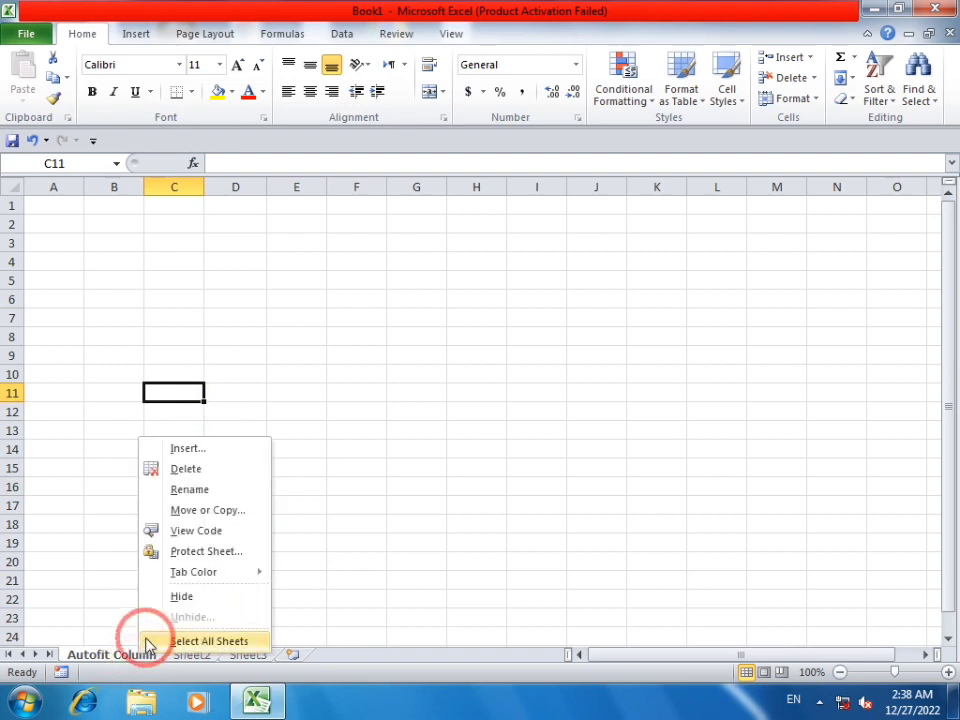
pyautogui.click(482, 461)
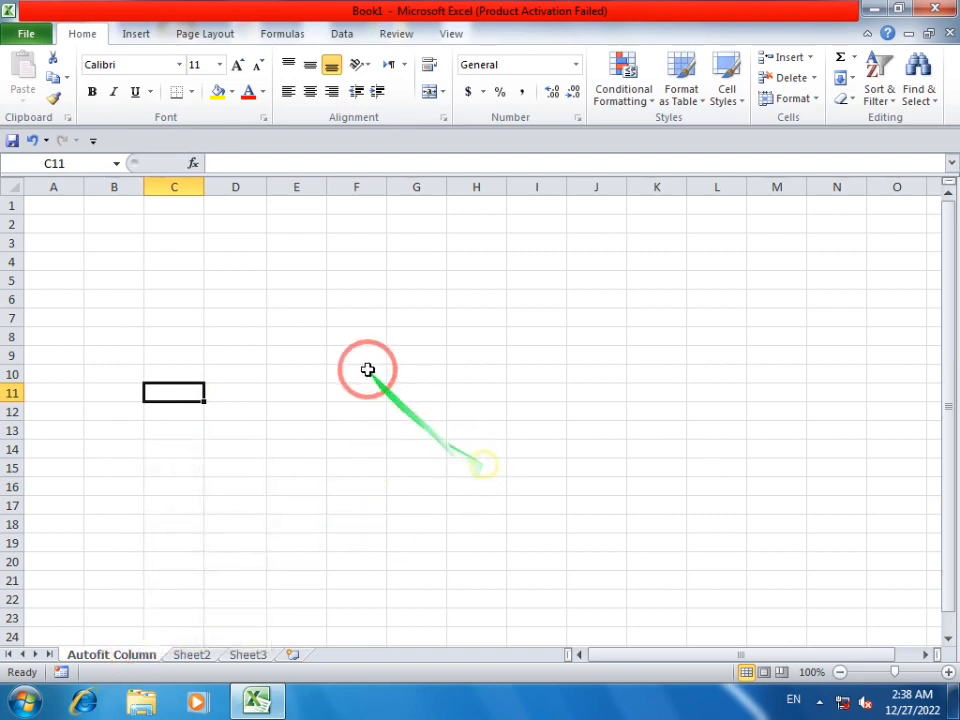
pyautogui.click(358, 342)
pyautogui.click(390, 428)
pyautogui.click(294, 462)
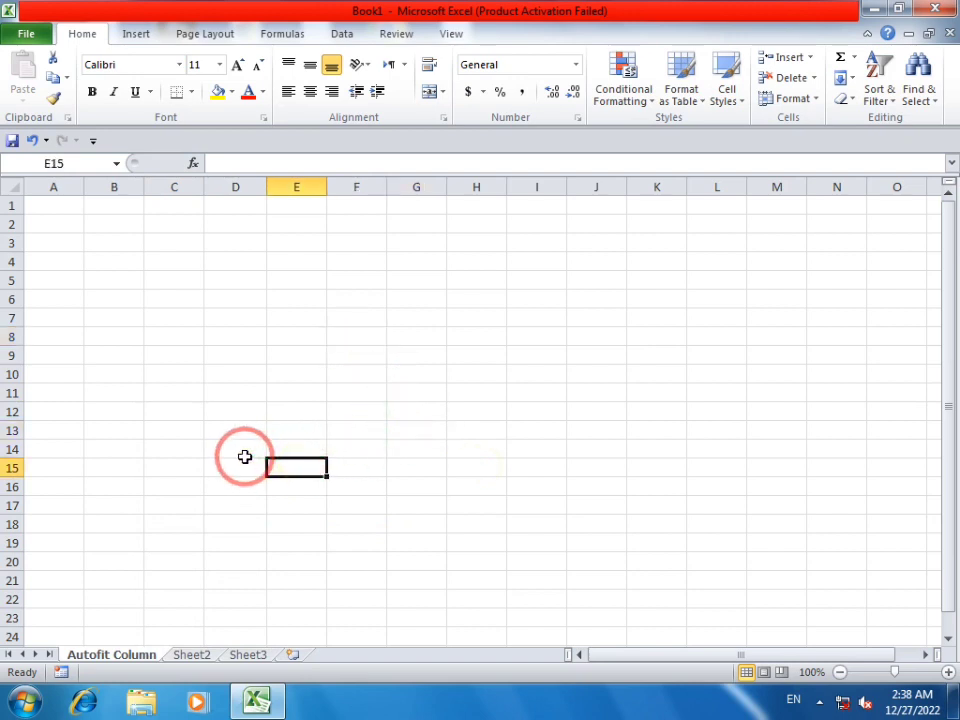
pyautogui.click(258, 395)
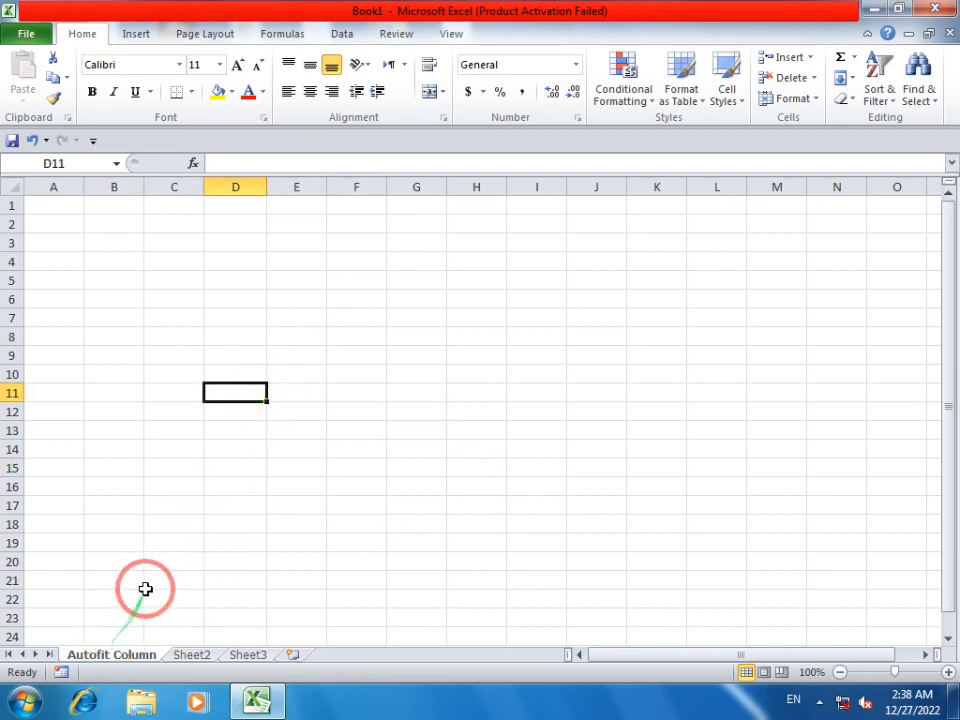
# - Open the sheet's code and insert a Worksheet_SelectionChange procedure
pyautogui.rightClick(128, 662)
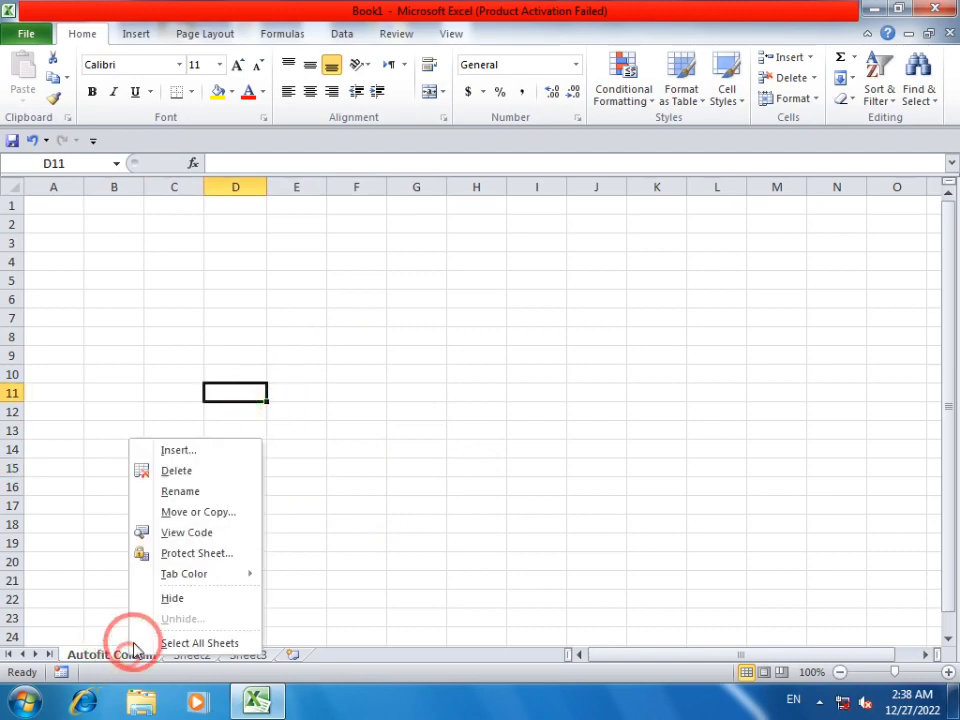
pyautogui.click(211, 530)
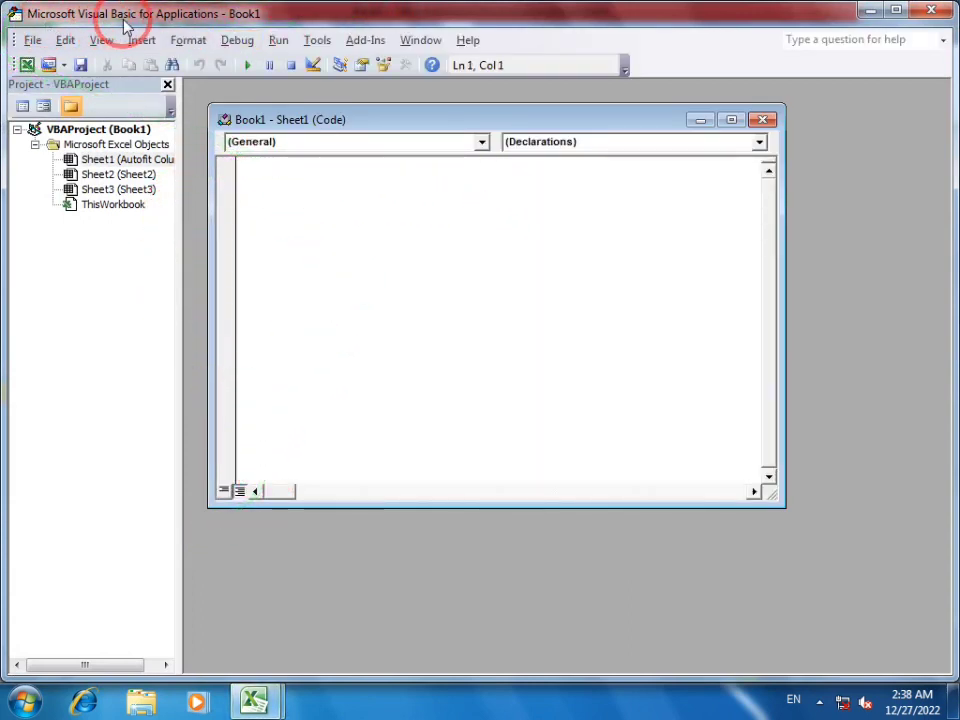
pyautogui.click(481, 142)
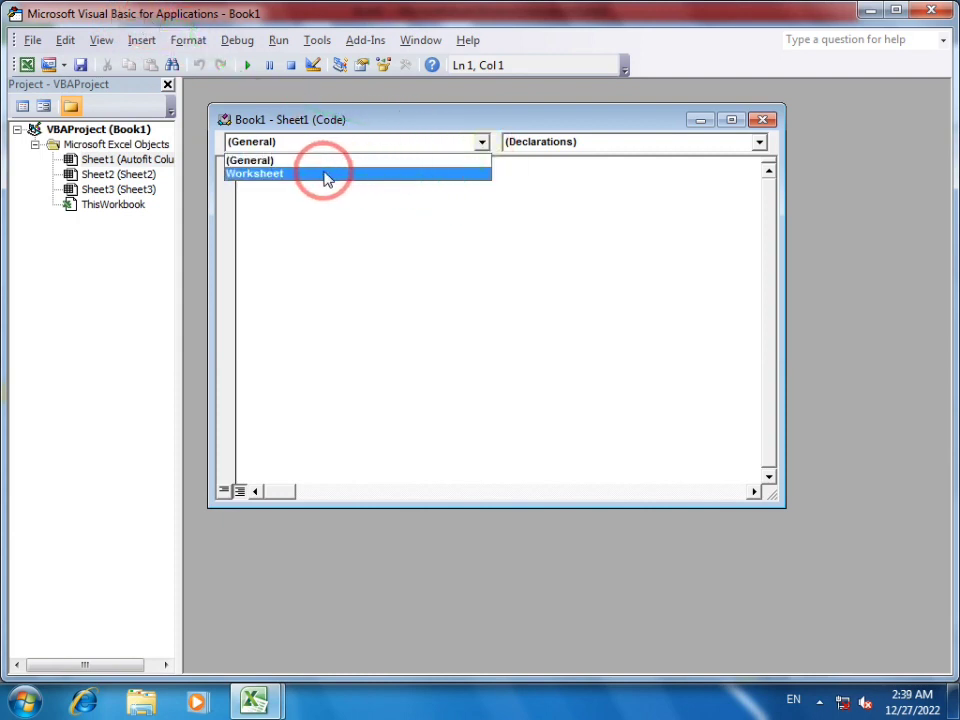
pyautogui.click(323, 175)
pyautogui.write('cells')
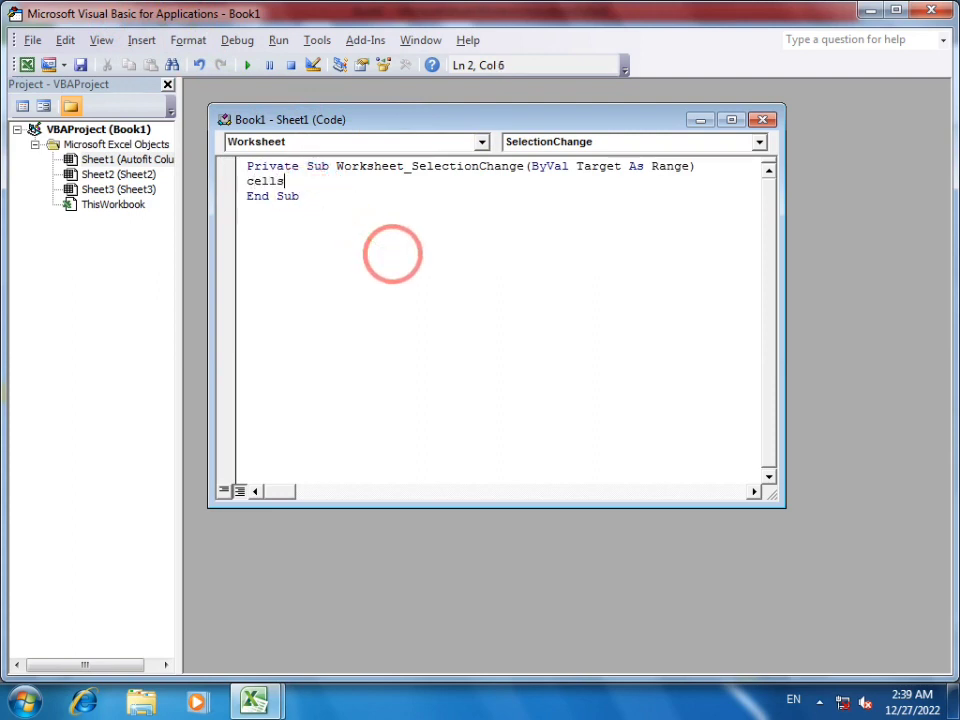
# - Write the line Cells.EntireColumn.AutoFit inside the SelectionChange procedure
pyautogui.write('.')
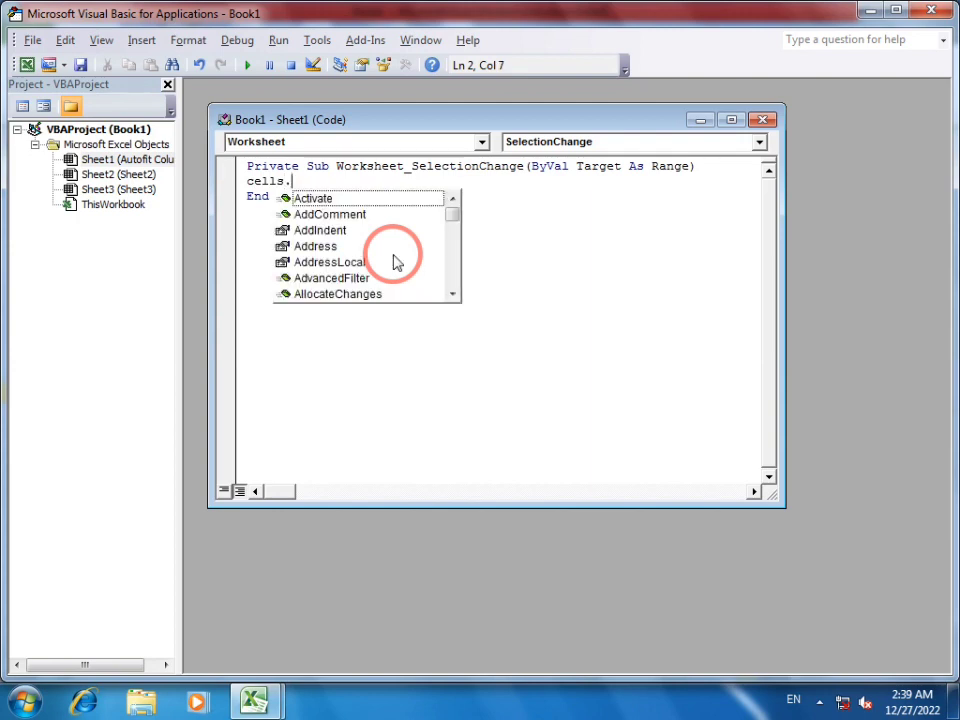
pyautogui.write('entire')
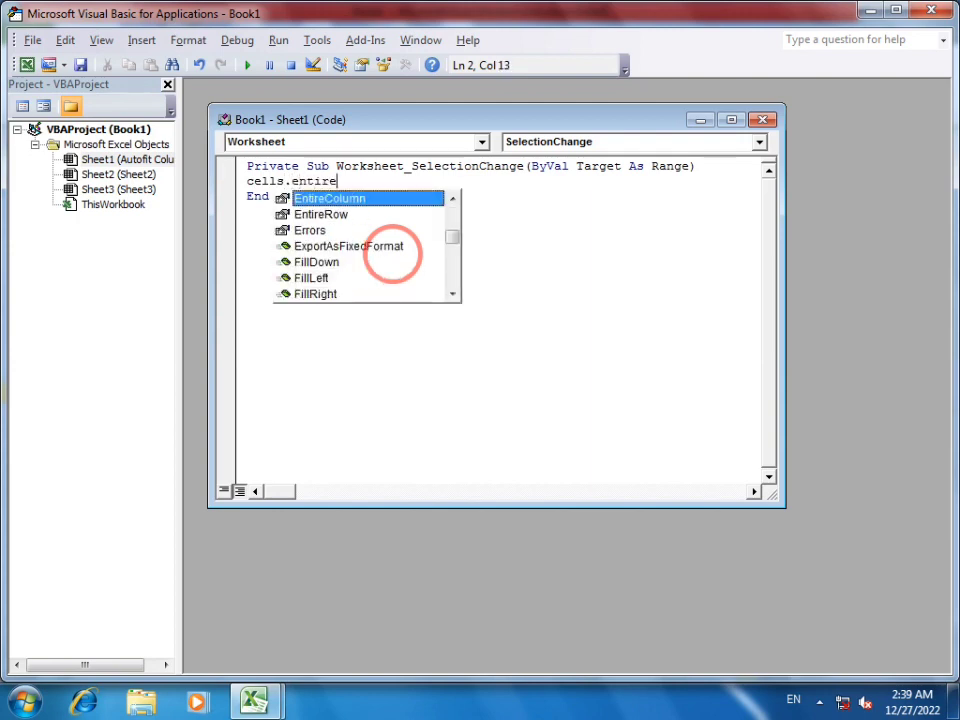
pyautogui.click(393, 258)
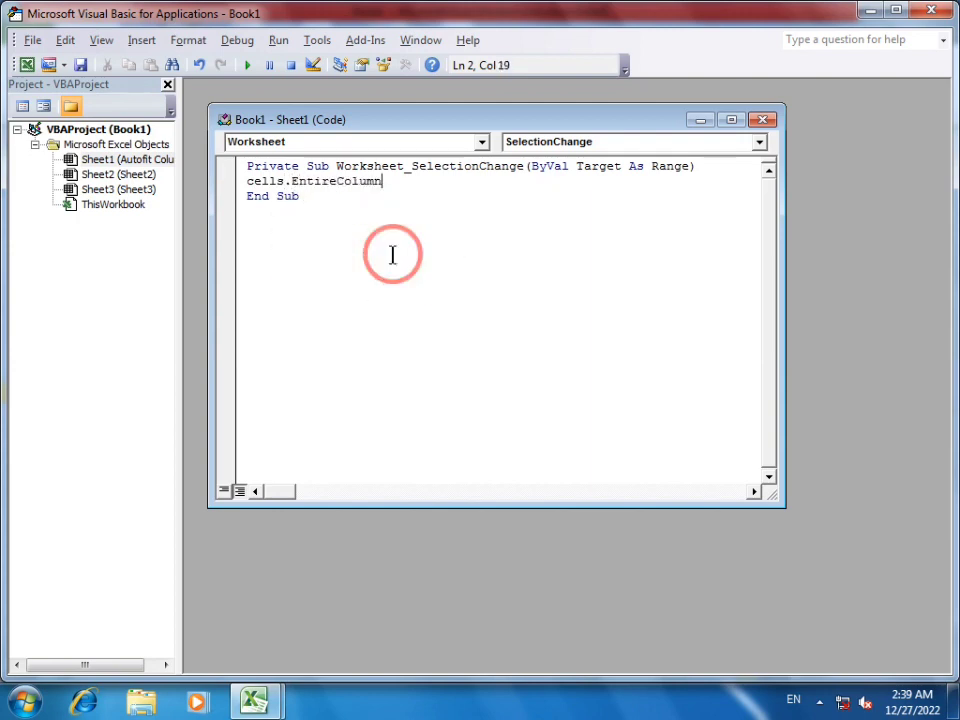
pyautogui.write('.')
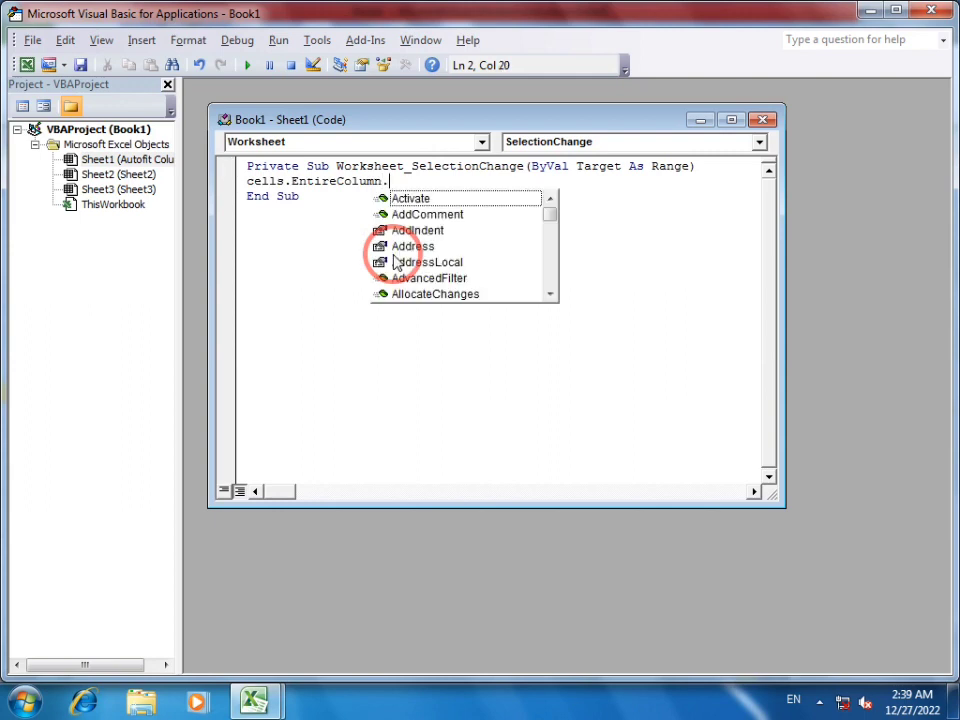
pyautogui.write('auf')
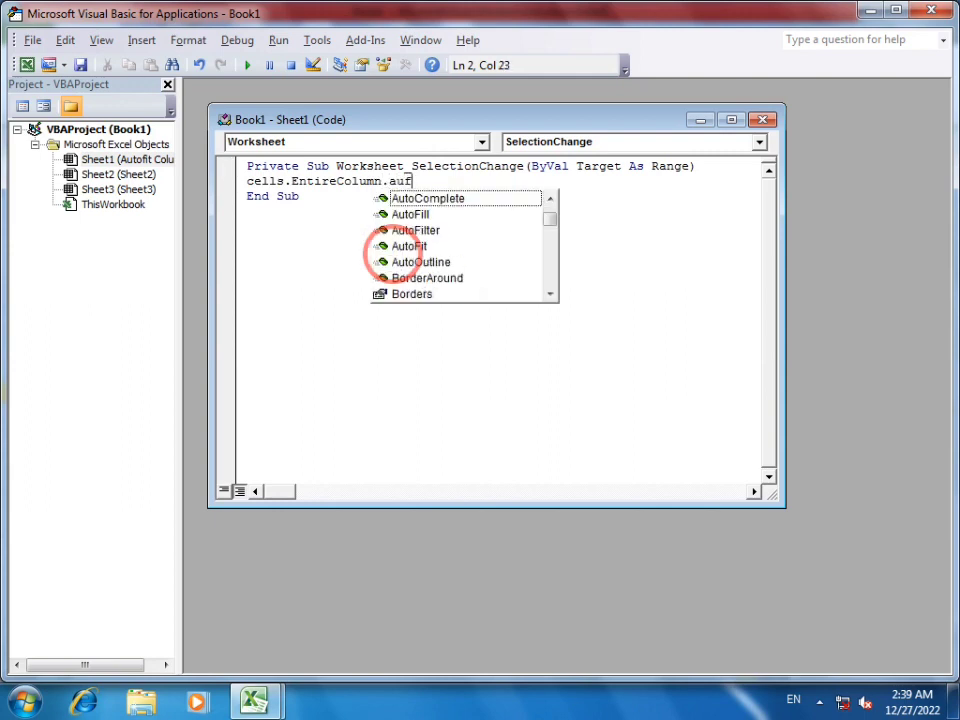
pyautogui.press('BackSpace')
pyautogui.write('tofi')
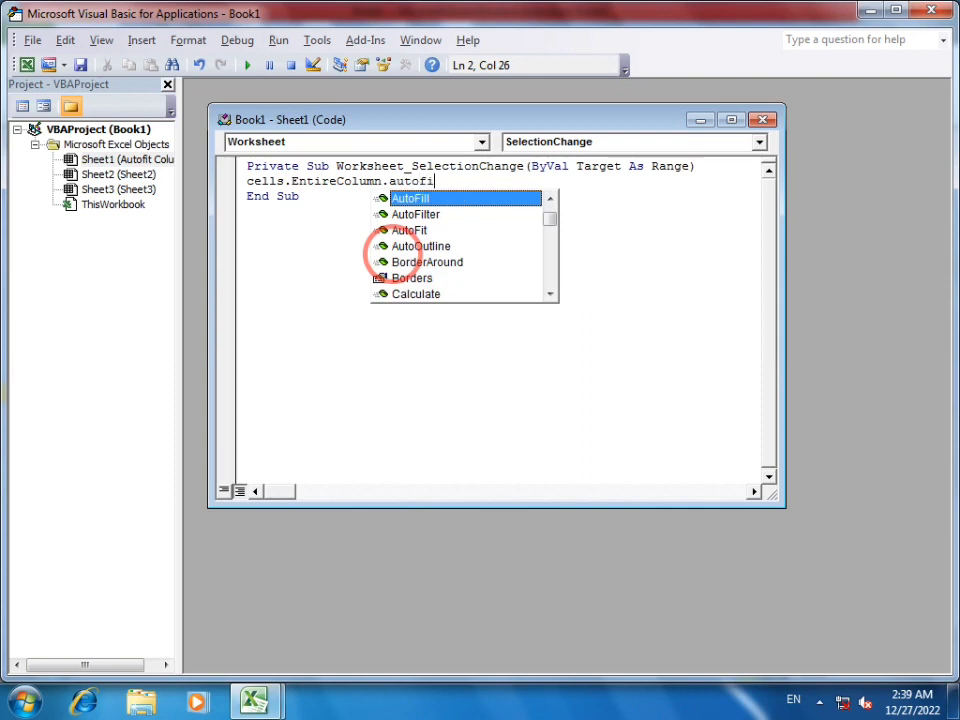
pyautogui.write('t')
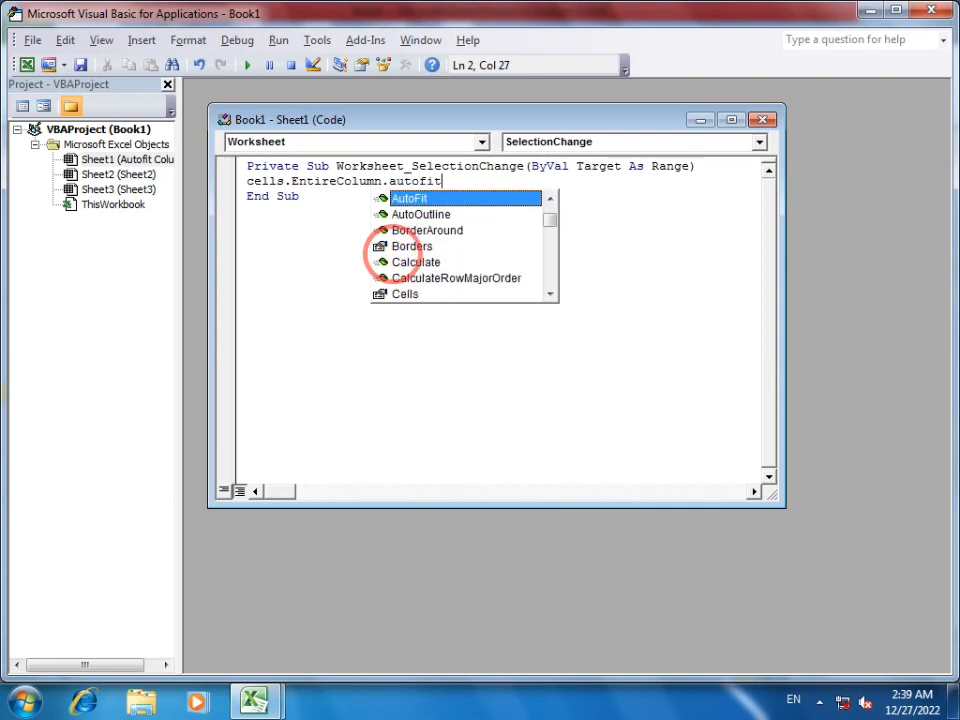
pyautogui.press('Return')
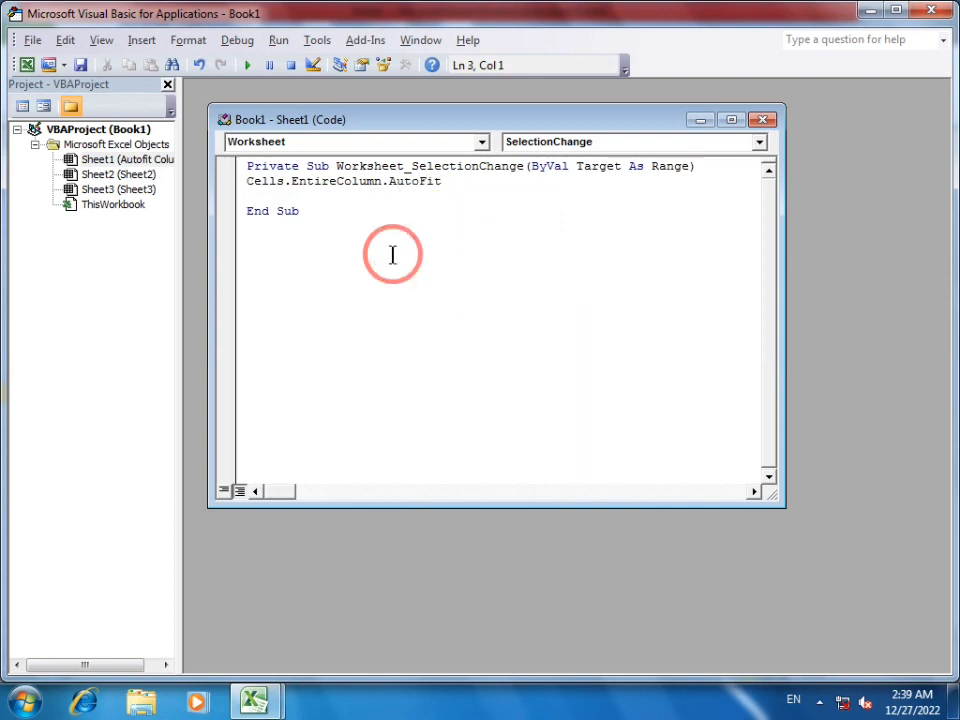
# - Return to Excel and enter test text 'dfd' and 'de' across row 12
pyautogui.click(703, 121)
pyautogui.click(872, 11)
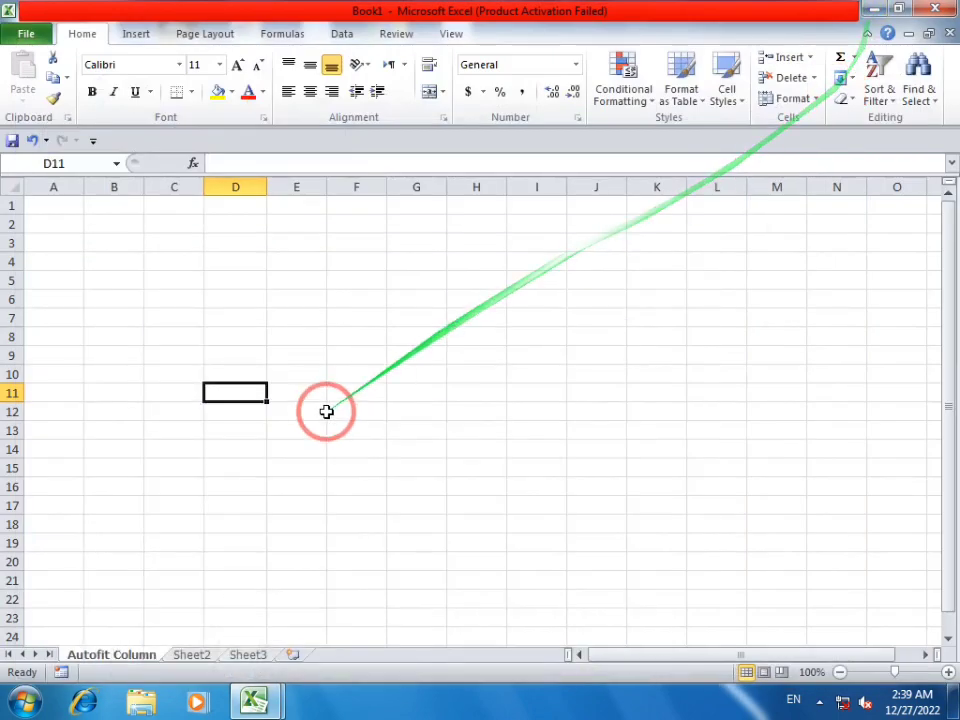
pyautogui.write('dfd')
pyautogui.press('Return')
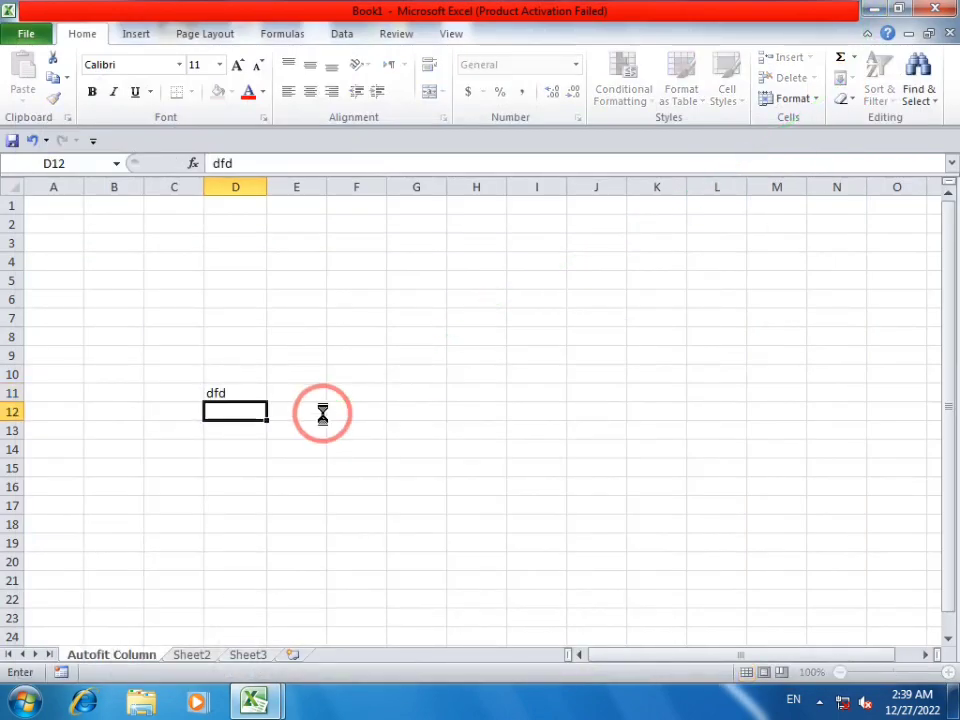
pyautogui.press('Right')
pyautogui.write('dfd')
pyautogui.press('Right')
pyautogui.write('d')
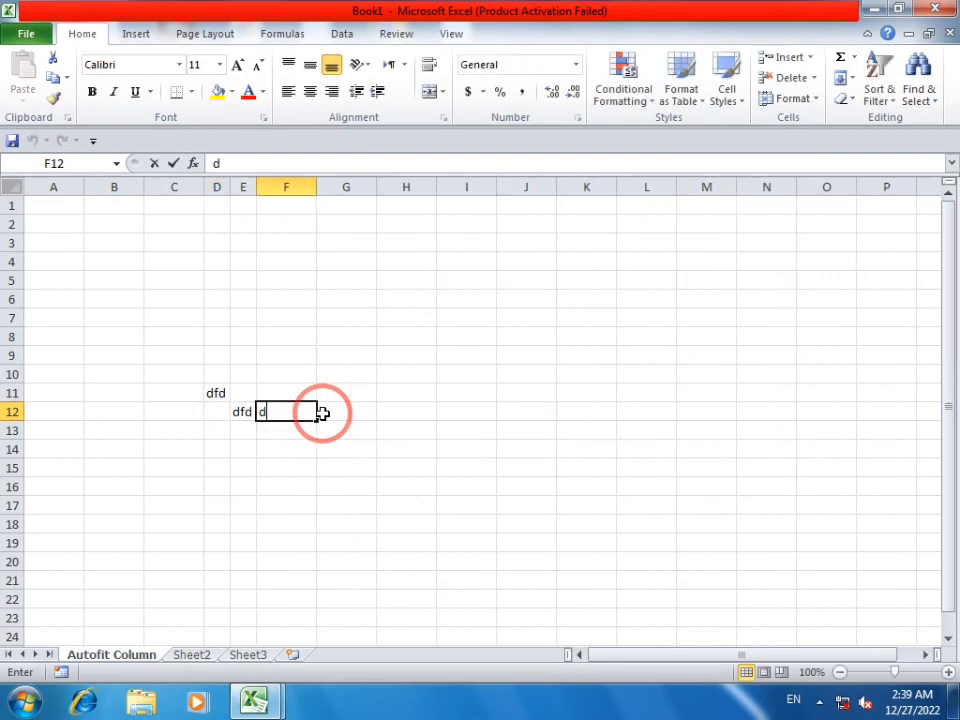
pyautogui.write('fd')
pyautogui.press('Right')
pyautogui.write('d')
pyautogui.write('e')
pyautogui.press('Right')
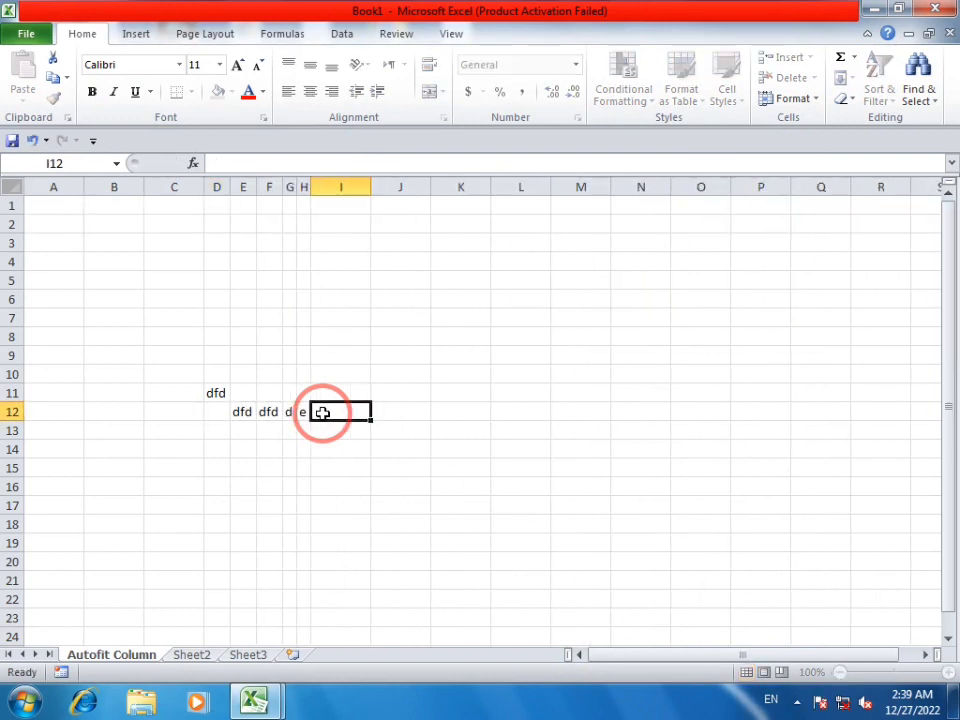
# - Enter the test numbers 1 through 7 in the next cells of row 12
pyautogui.write('1')
pyautogui.press('Right')
pyautogui.write('2')
pyautogui.press('Right')
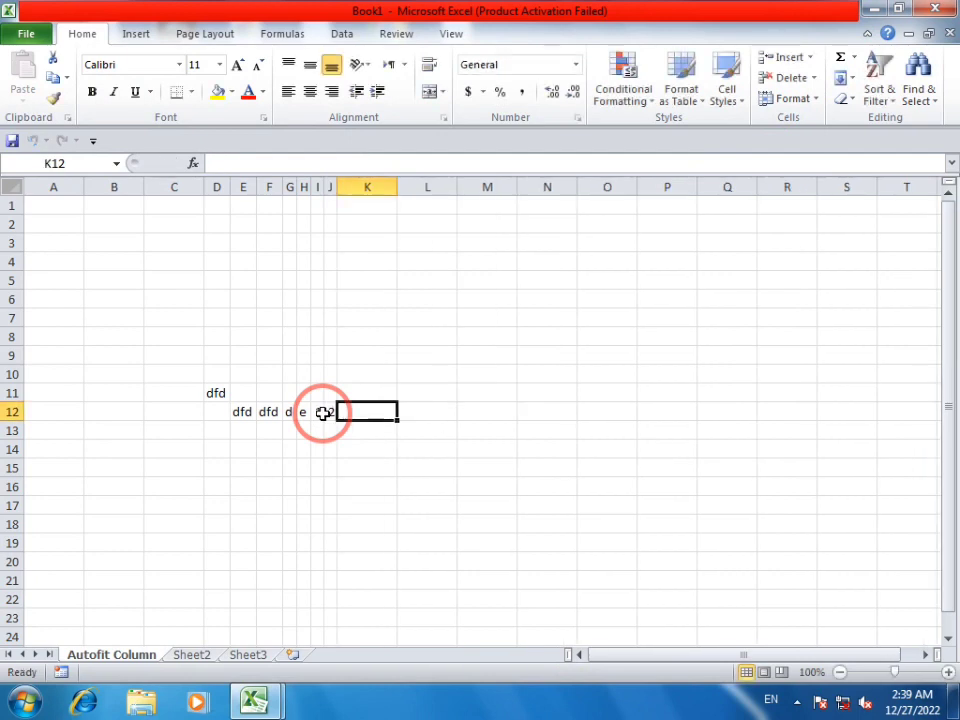
pyautogui.write('3')
pyautogui.press('Right')
pyautogui.press('Left')
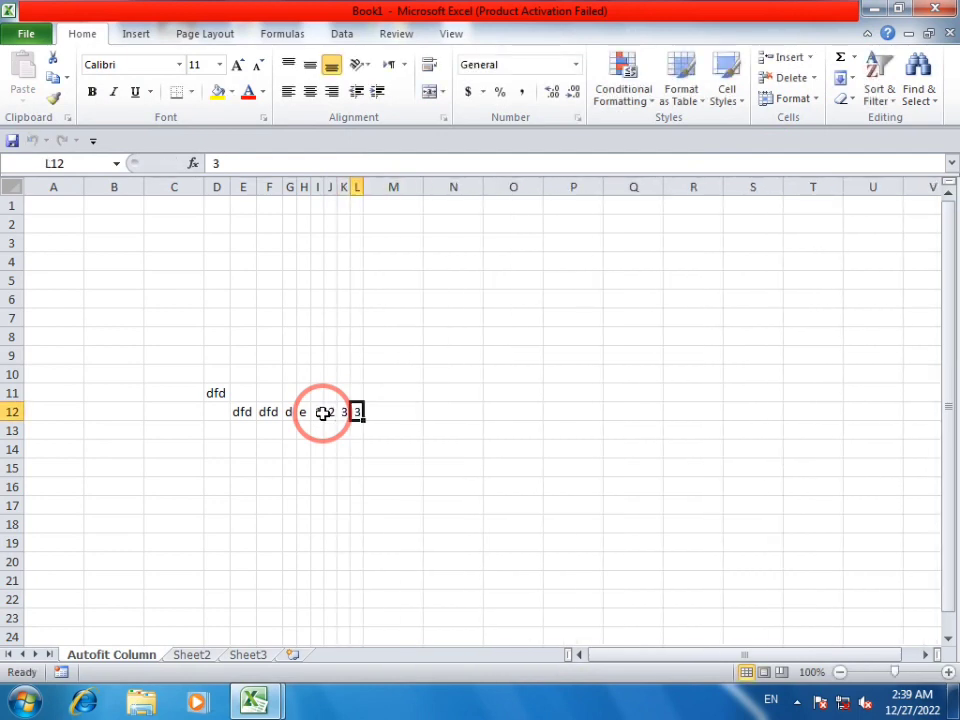
pyautogui.write('4')
pyautogui.press('Right')
pyautogui.write('5')
pyautogui.press('Right')
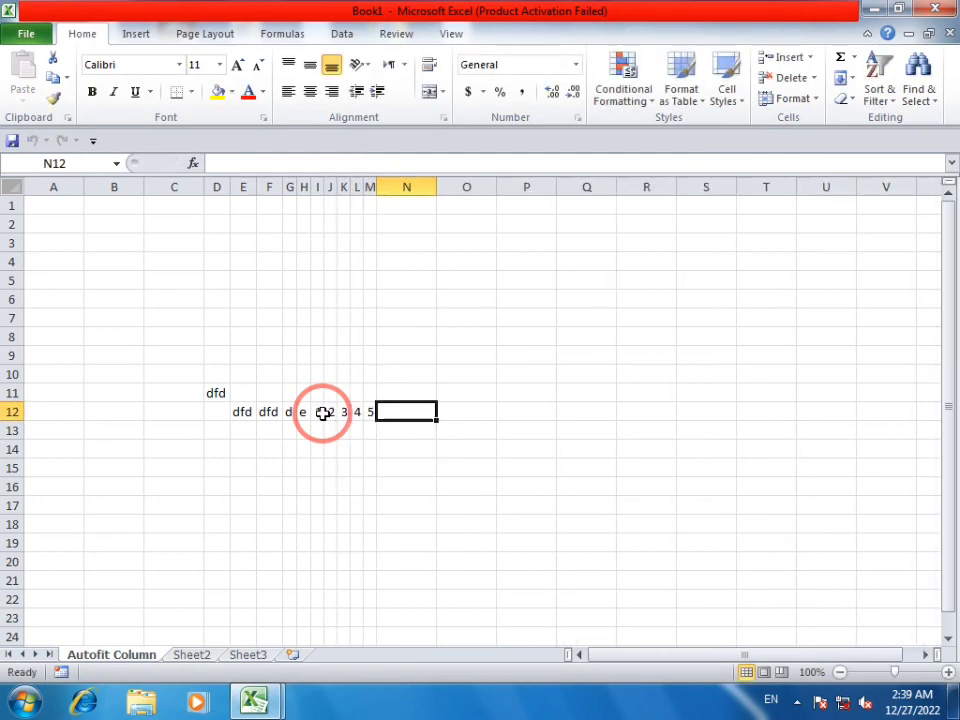
pyautogui.write('6')
pyautogui.press('Right')
pyautogui.write('7')
pyautogui.press('Right')
pyautogui.press('Left')
pyautogui.press('Left')
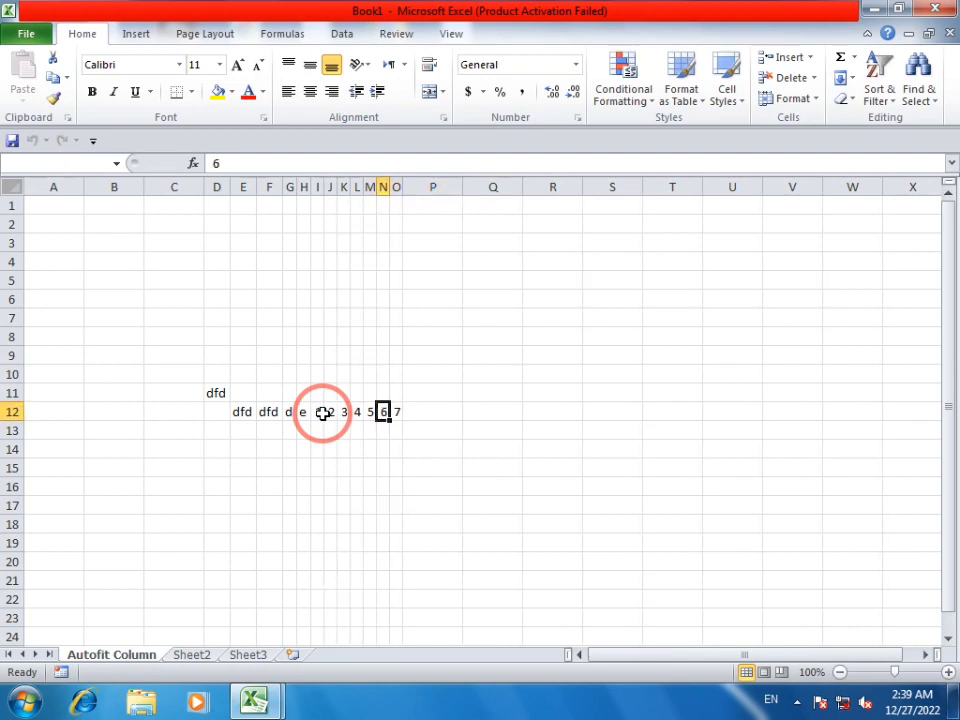
# - Select A1:O12, delete the test entries, and move back to row 7
pyautogui.hotkey('ctrl', 'shift', 'Left')
pyautogui.hotkey('ctrl', 'shift', 'Home')
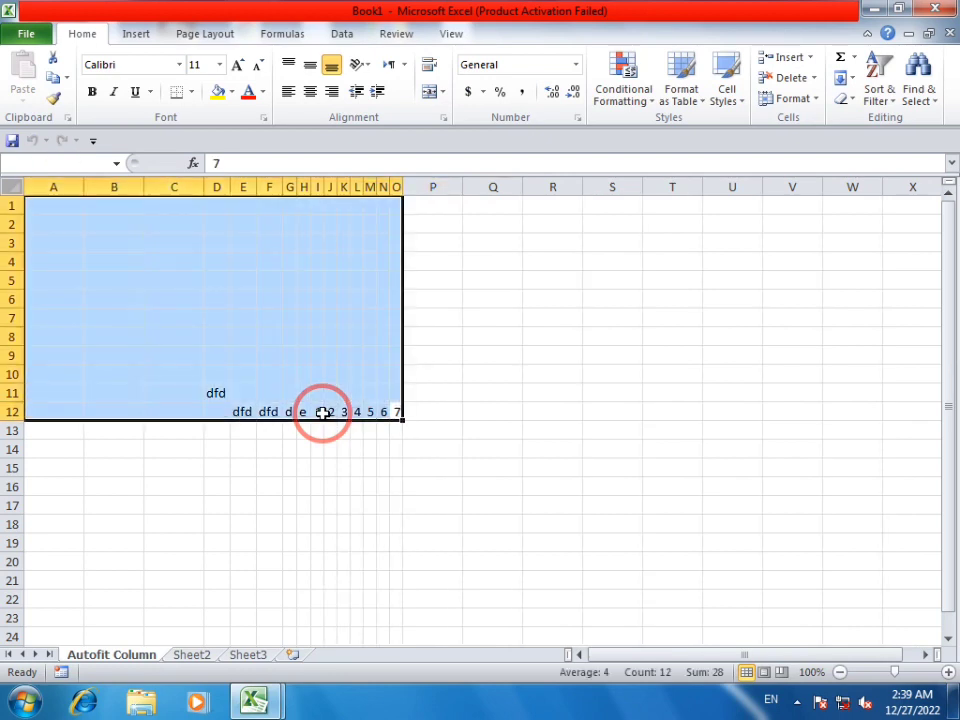
pyautogui.press('Delete')
pyautogui.press('Left')
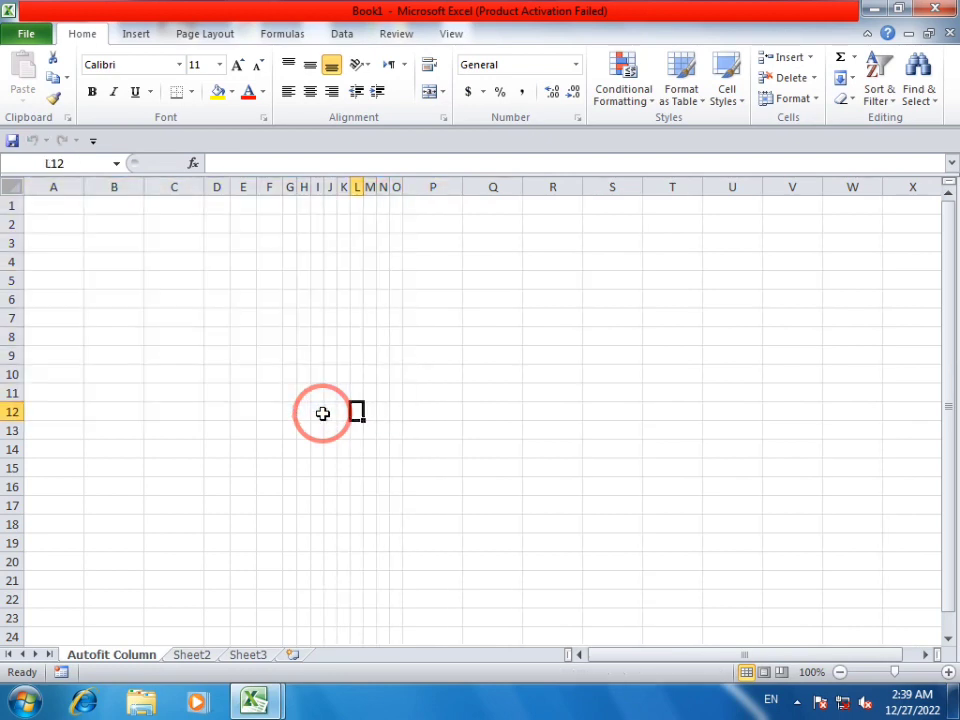
pyautogui.press('Left')
pyautogui.press('Left')
pyautogui.press('Left')
pyautogui.press('Left')
pyautogui.press('Up')
pyautogui.press('Up')
pyautogui.press('Up')
pyautogui.press('Up')
pyautogui.press('Left')
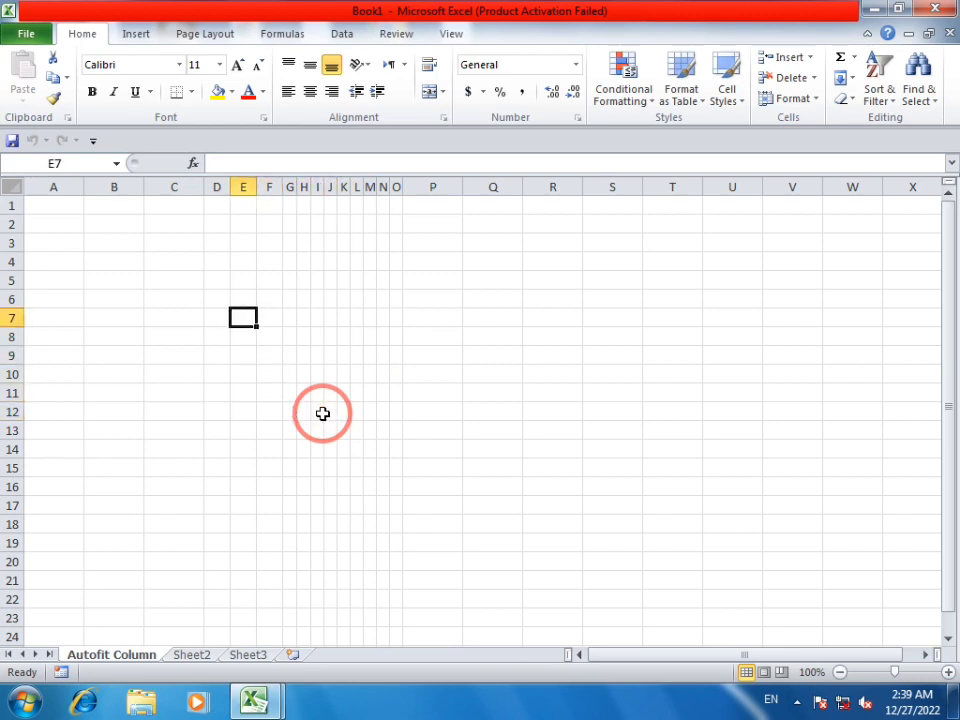
pyautogui.press('Left')
pyautogui.press('Left')
# - Type headings Name, Father's Name, Surname, Address, mobile No and i.d no into C7:H7
pyautogui.write('Na')
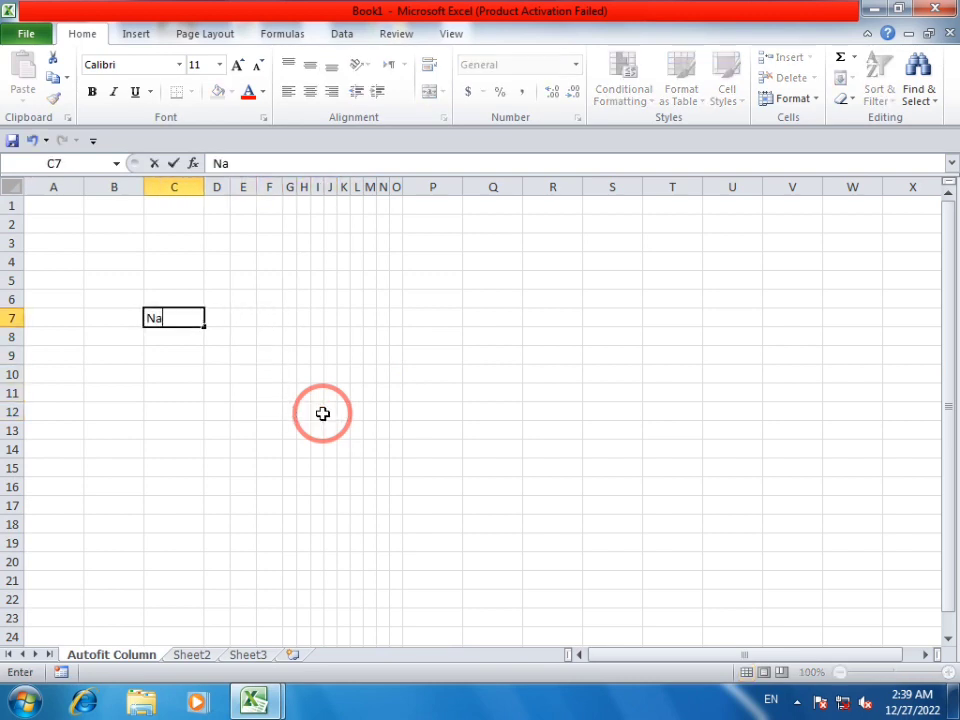
pyautogui.press('Tab')
pyautogui.write('Fa')
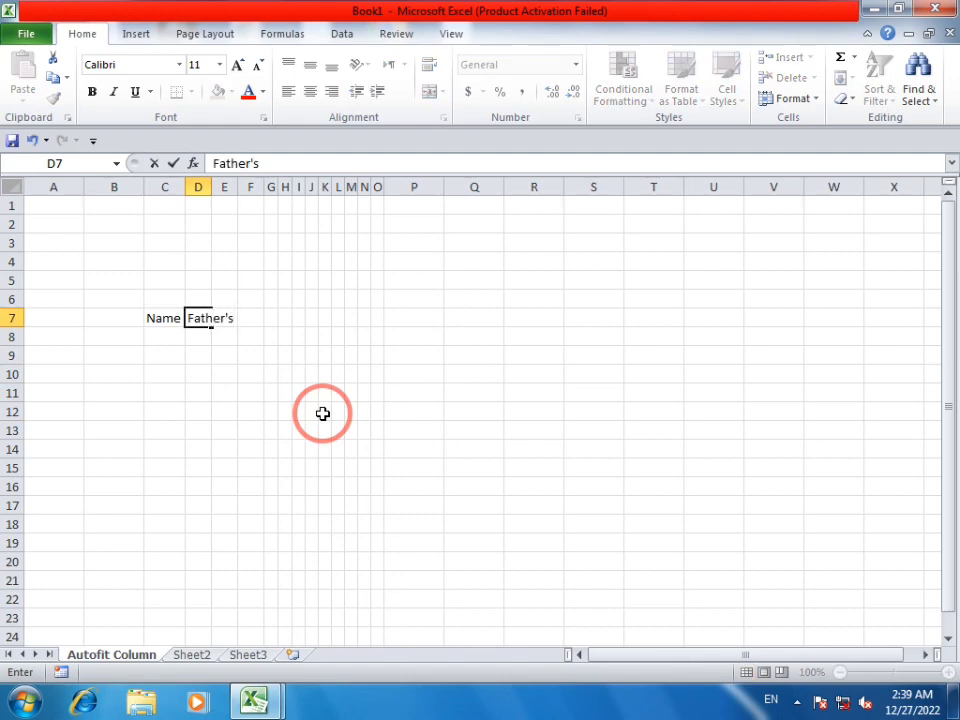
pyautogui.press('Tab')
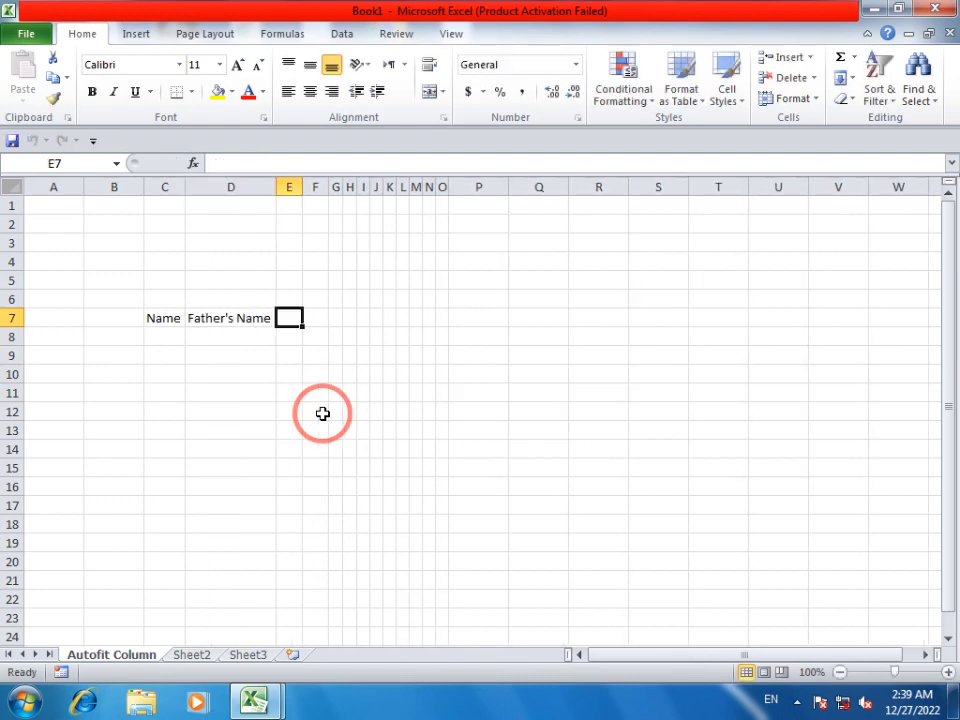
pyautogui.write('Surname')
pyautogui.press('Tab')
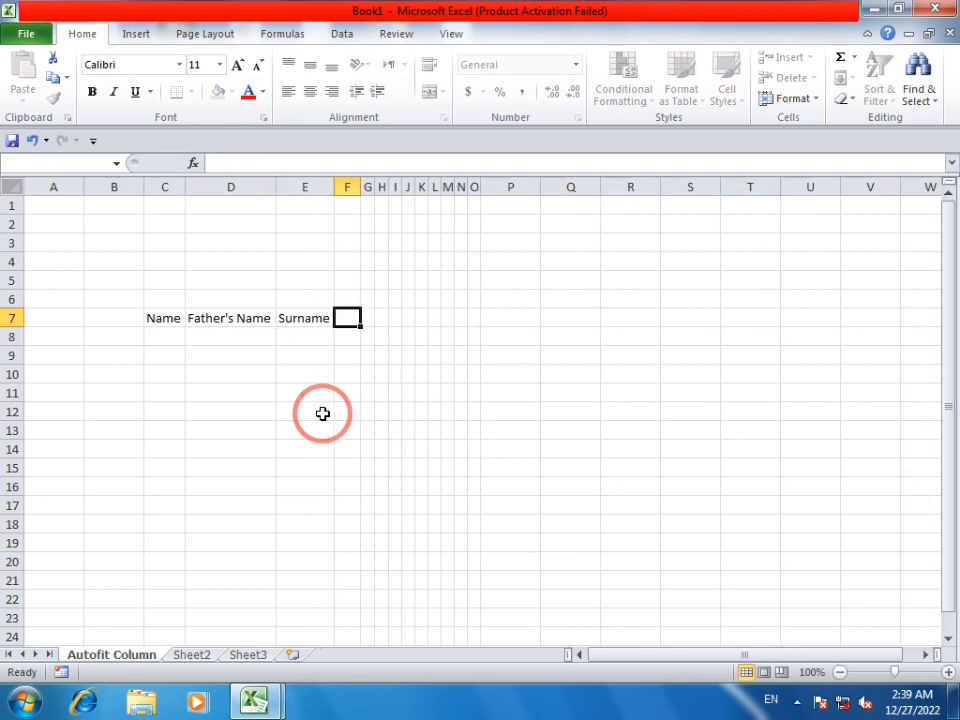
pyautogui.write('Address')
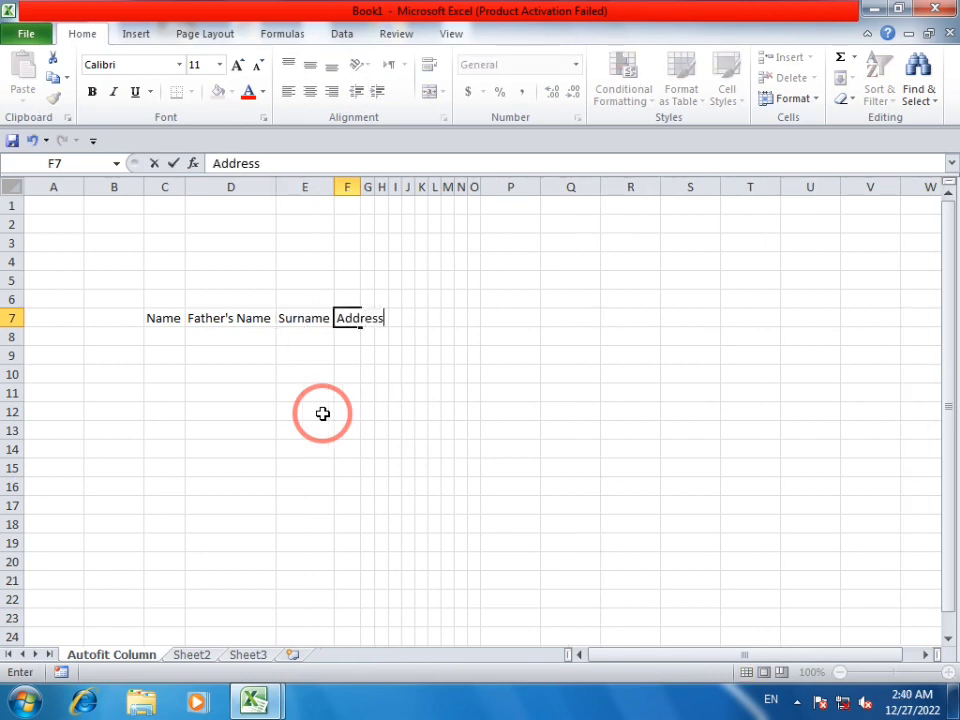
pyautogui.press('Tab')
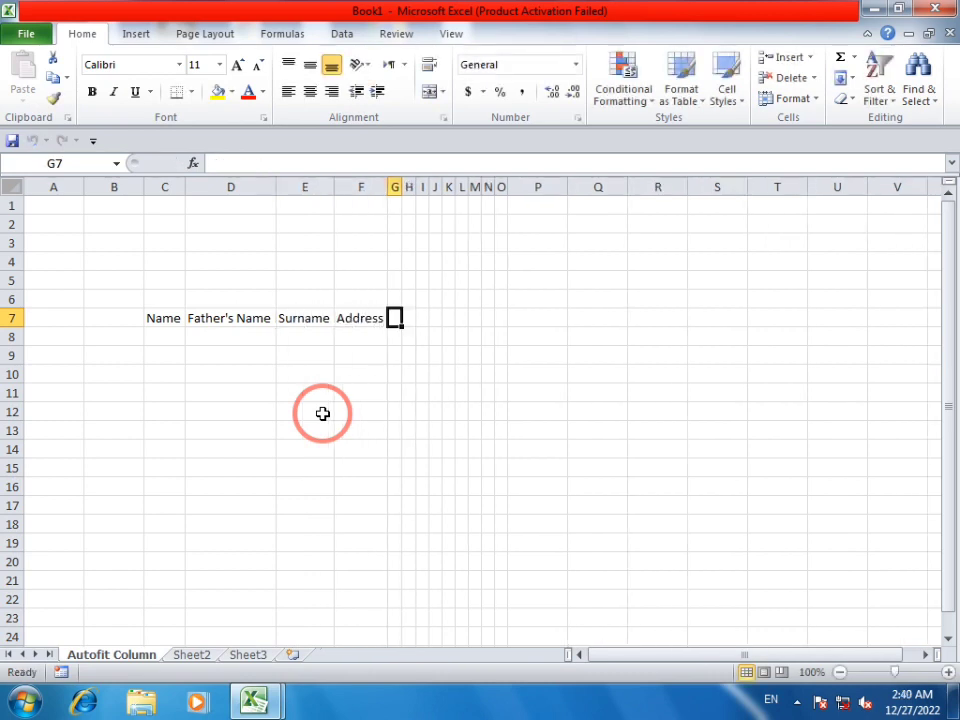
pyautogui.write('mobile No')
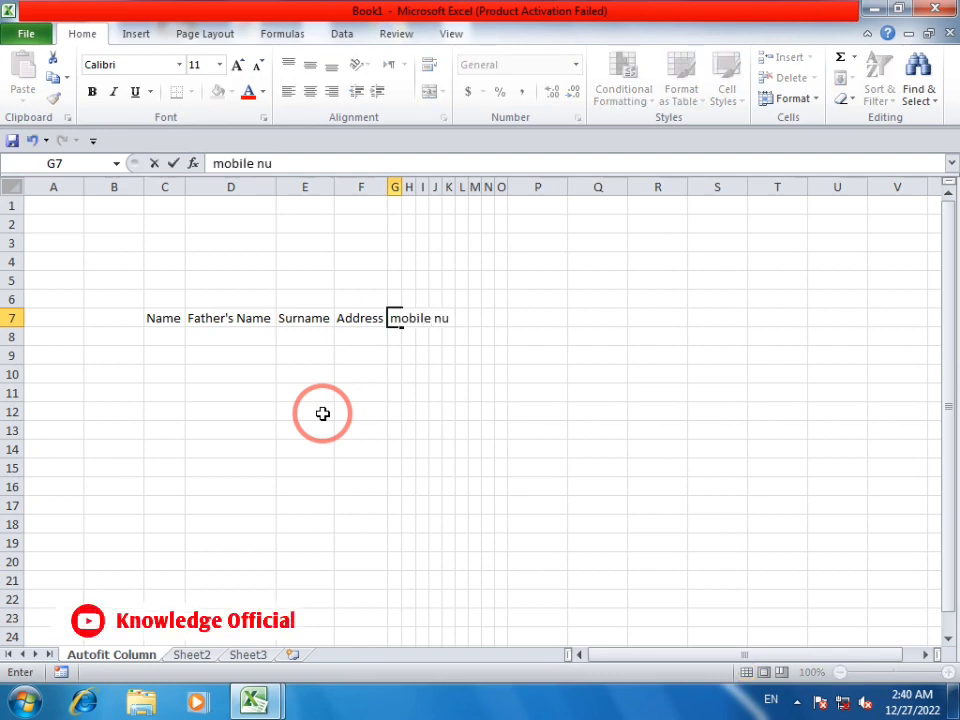
pyautogui.press('Tab')
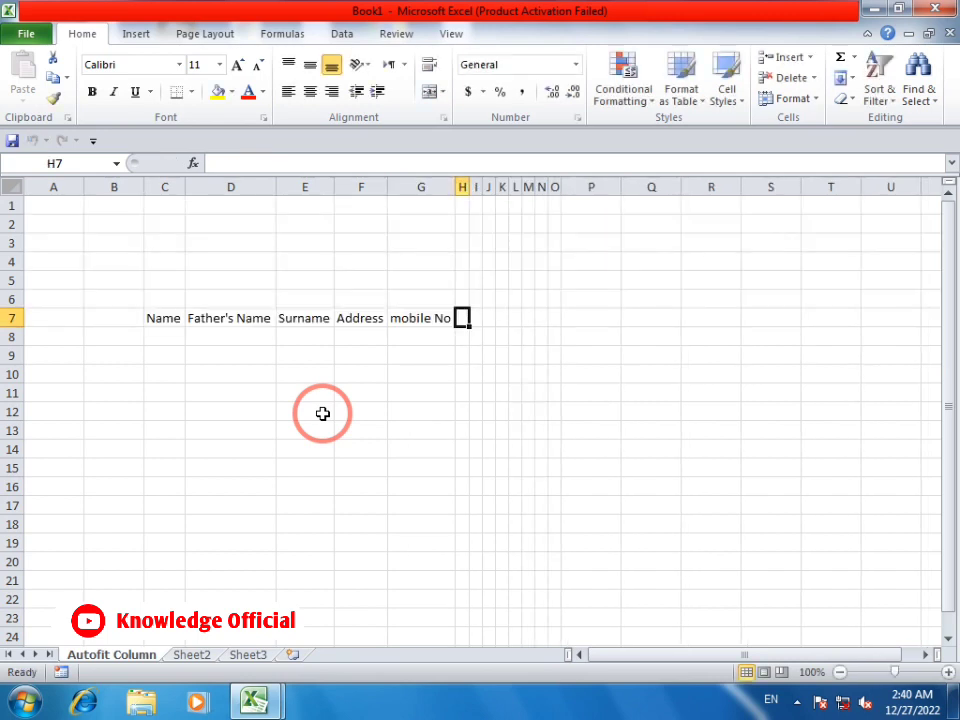
pyautogui.write('i.d no')
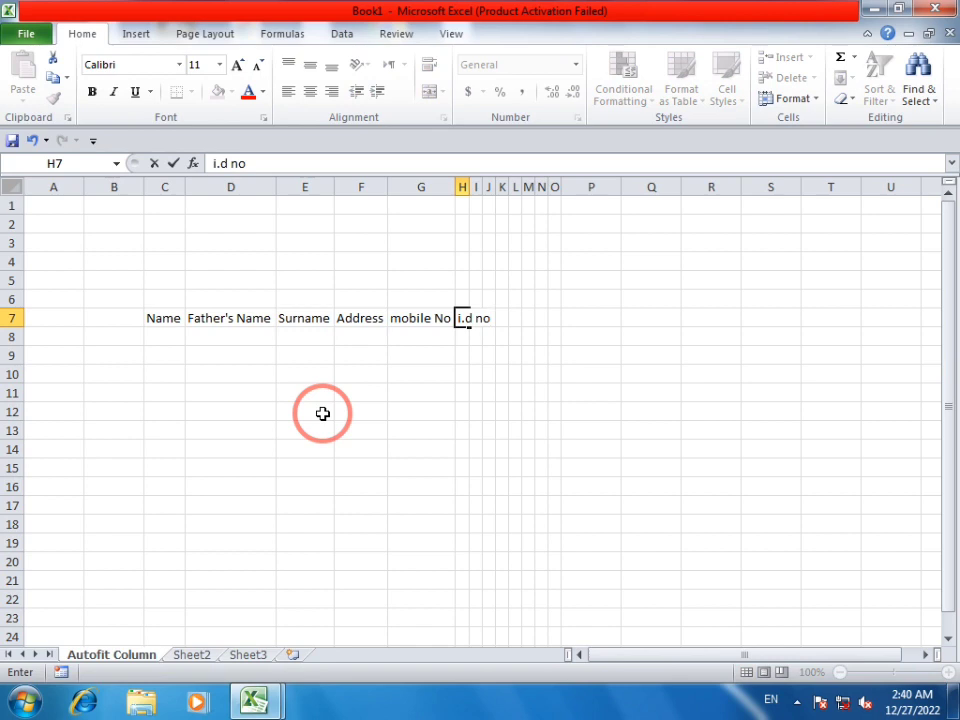
pyautogui.press('Tab')
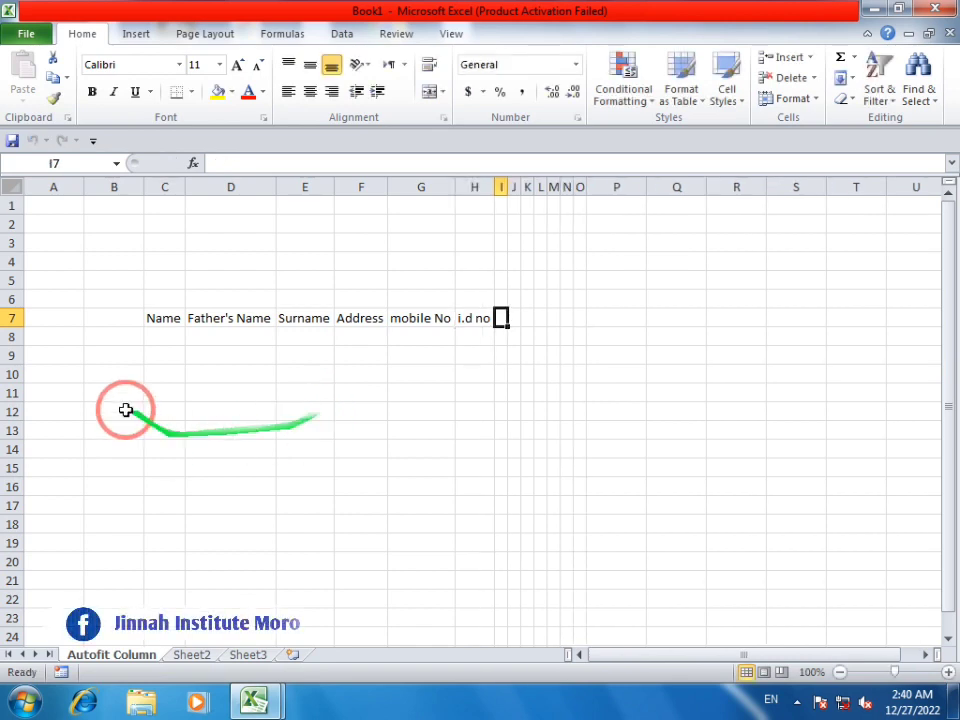
# - Apply All Borders to C7:H17 and select C8 for data entry
pyautogui.moveTo(146, 318)
pyautogui.mouseDown()
pyautogui.moveTo(542, 398)
pyautogui.moveTo(465, 508)
pyautogui.mouseUp()
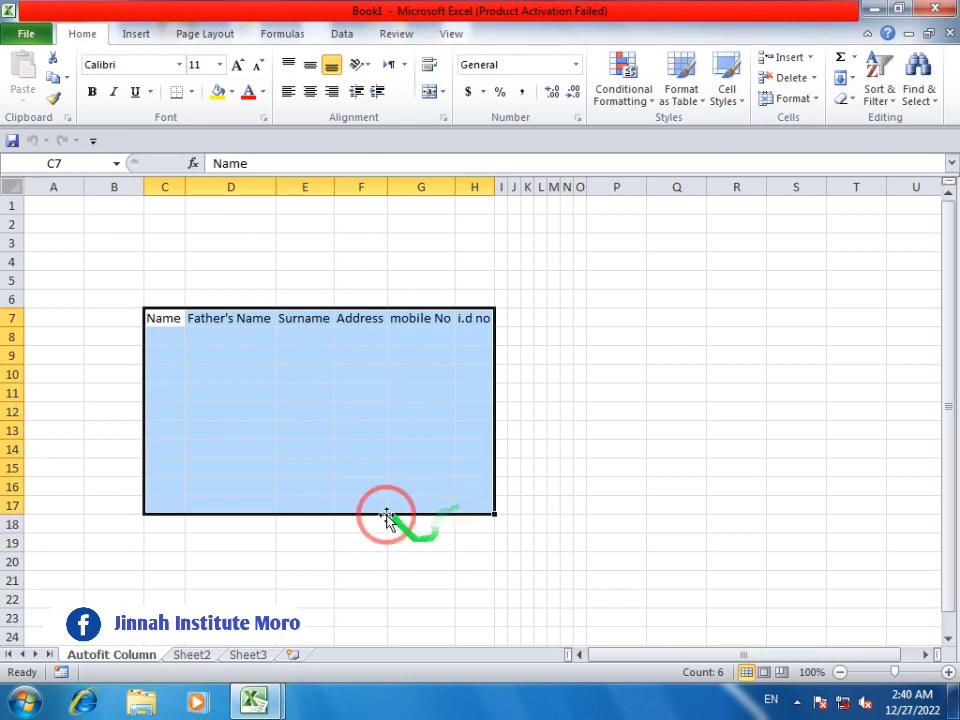
pyautogui.click(191, 92)
pyautogui.click(226, 241)
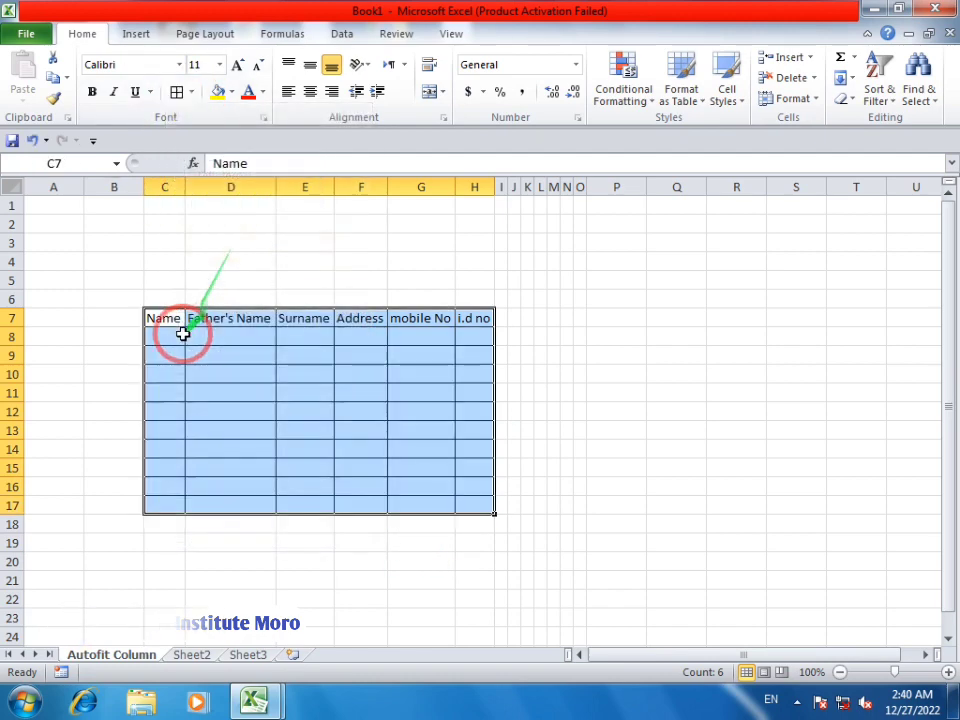
pyautogui.click(172, 339)
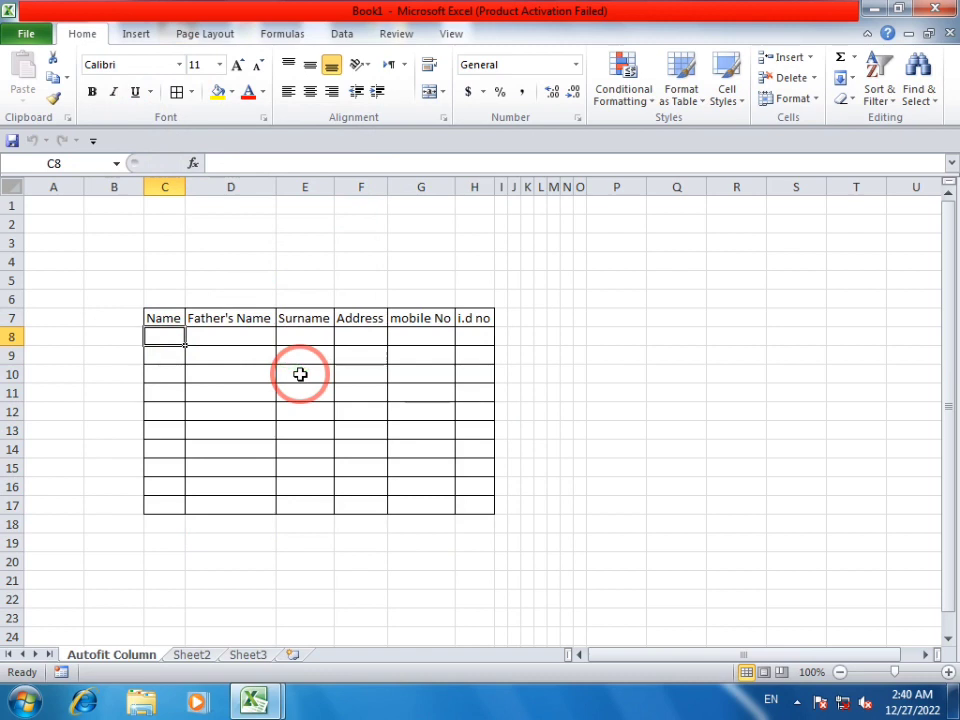
# - Enter a sample full name in C8 and return to that cell
pyautogui.write('saa')
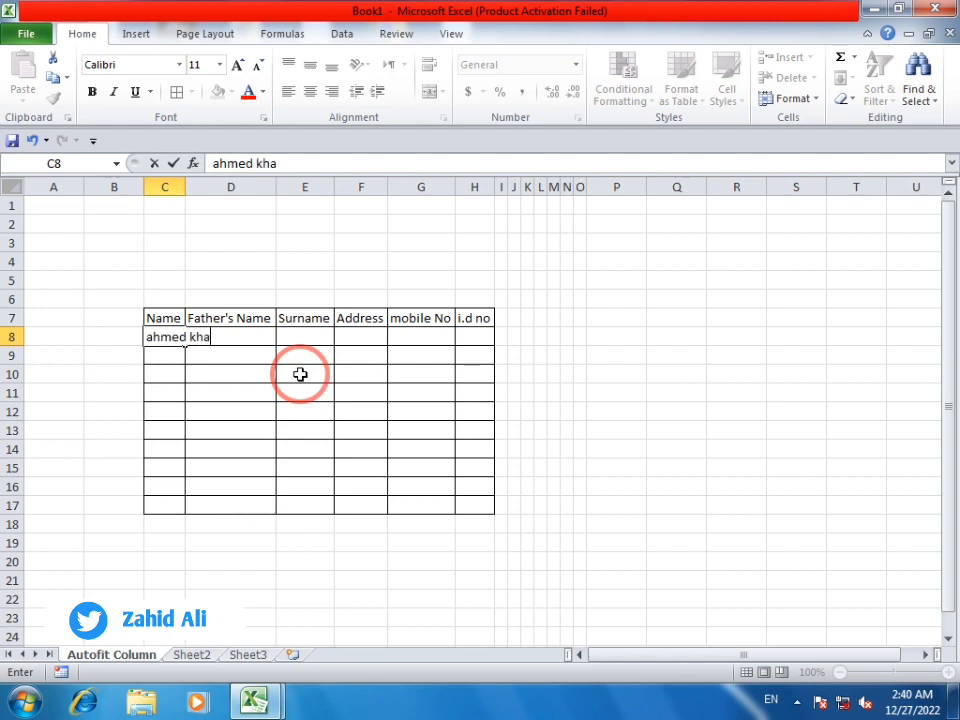
pyautogui.press('Tab')
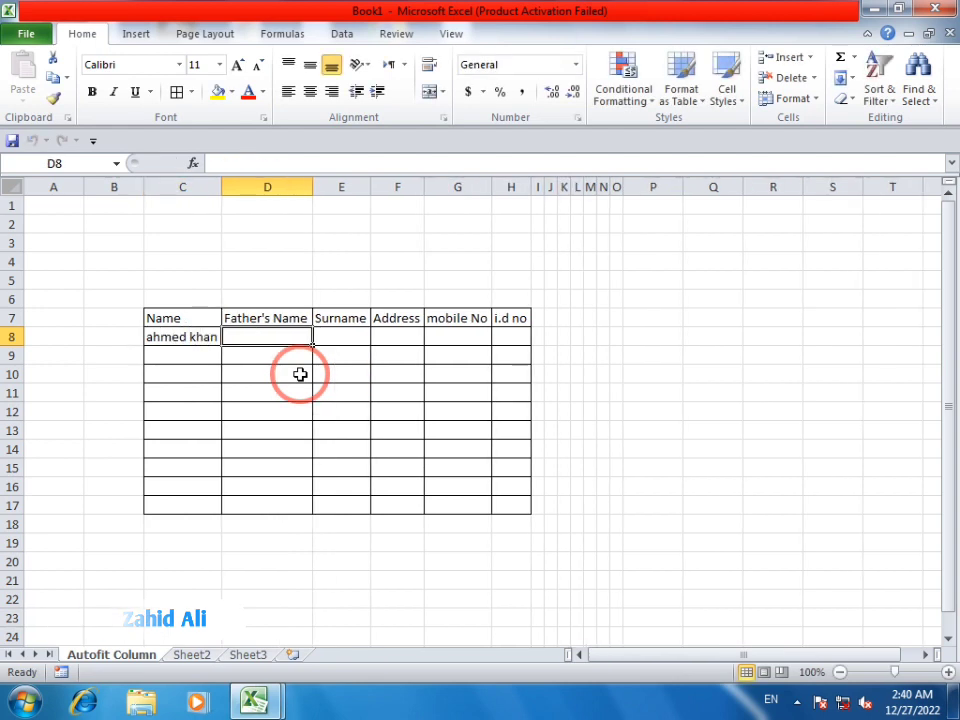
pyautogui.press('Left')
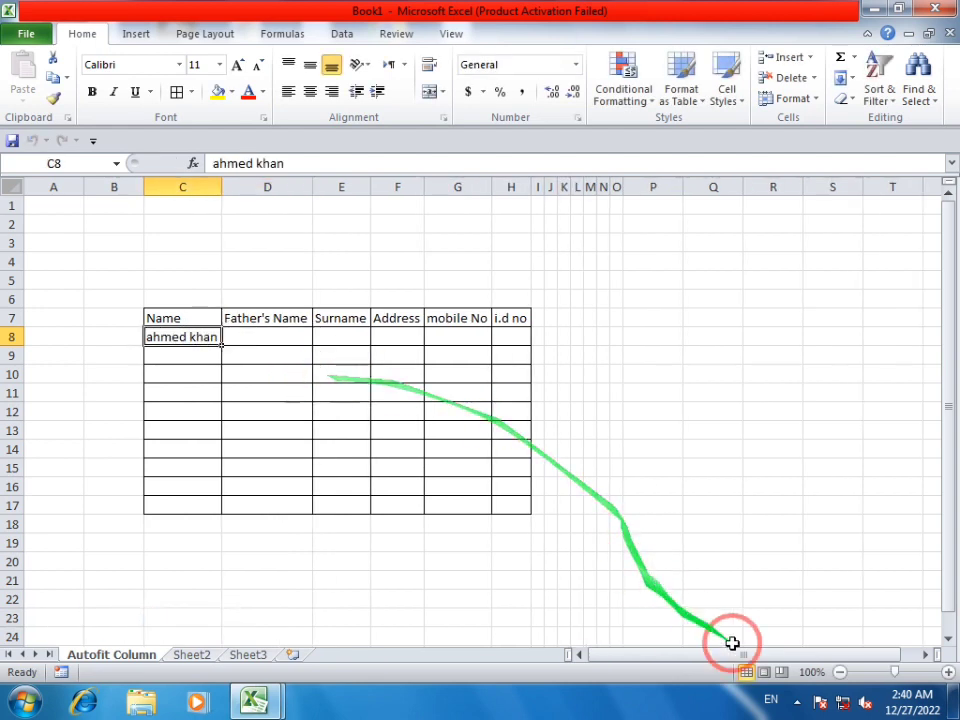
# - Remove all borders from the table range C7:I17
pyautogui.moveTo(160, 311); pyautogui.dragTo(540, 505)
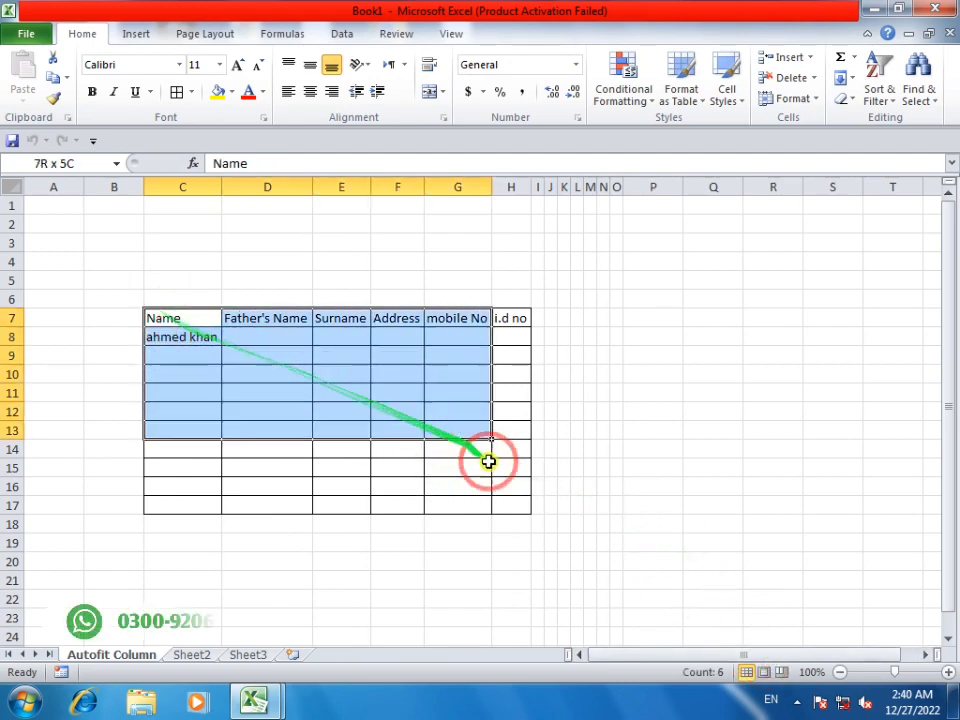
pyautogui.click(196, 92)
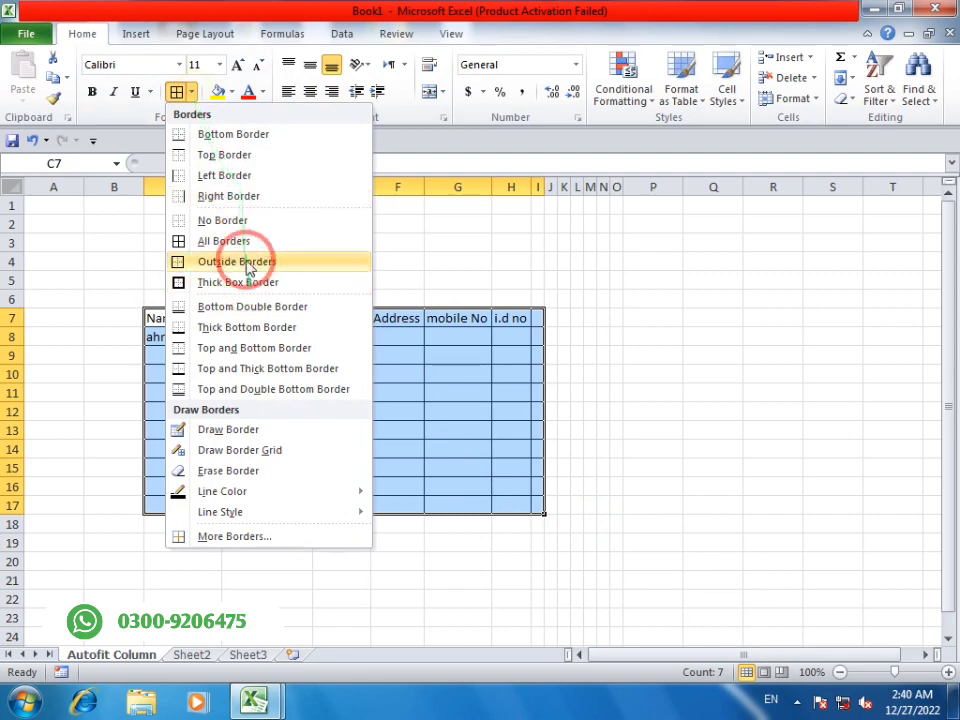
pyautogui.click(238, 222)
pyautogui.click(345, 468)
# - Delete the headings and sample name in C6:J10
pyautogui.click(180, 337)
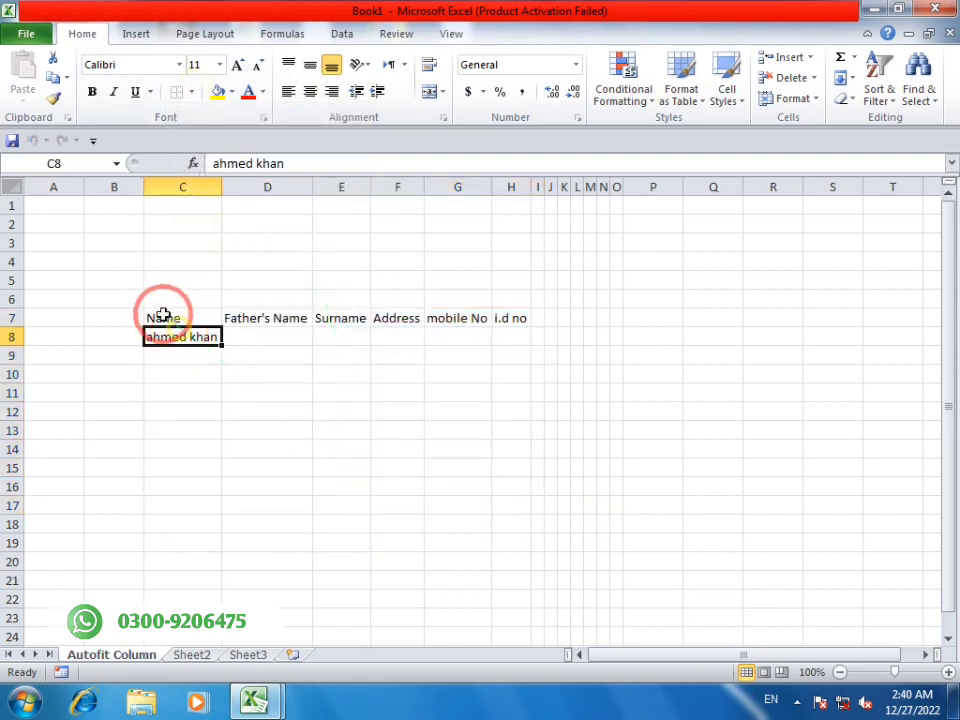
pyautogui.click(168, 317)
pyautogui.moveTo(162, 303)
pyautogui.mouseDown()
pyautogui.moveTo(370, 384)
pyautogui.moveTo(550, 372)
pyautogui.mouseUp()
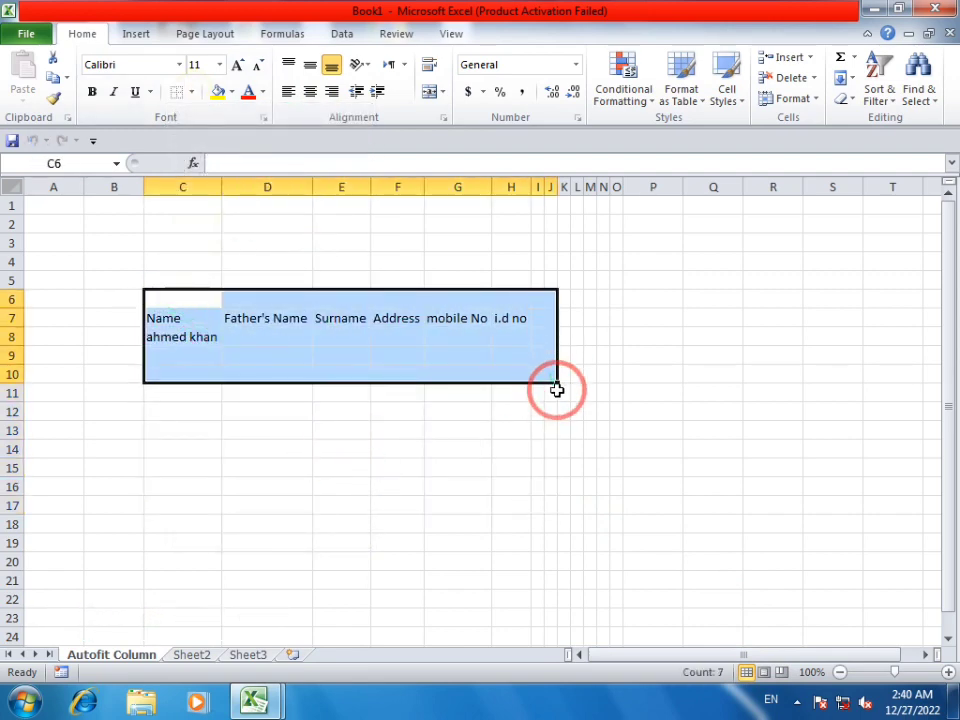
pyautogui.press('Delete')
pyautogui.click(798, 702)
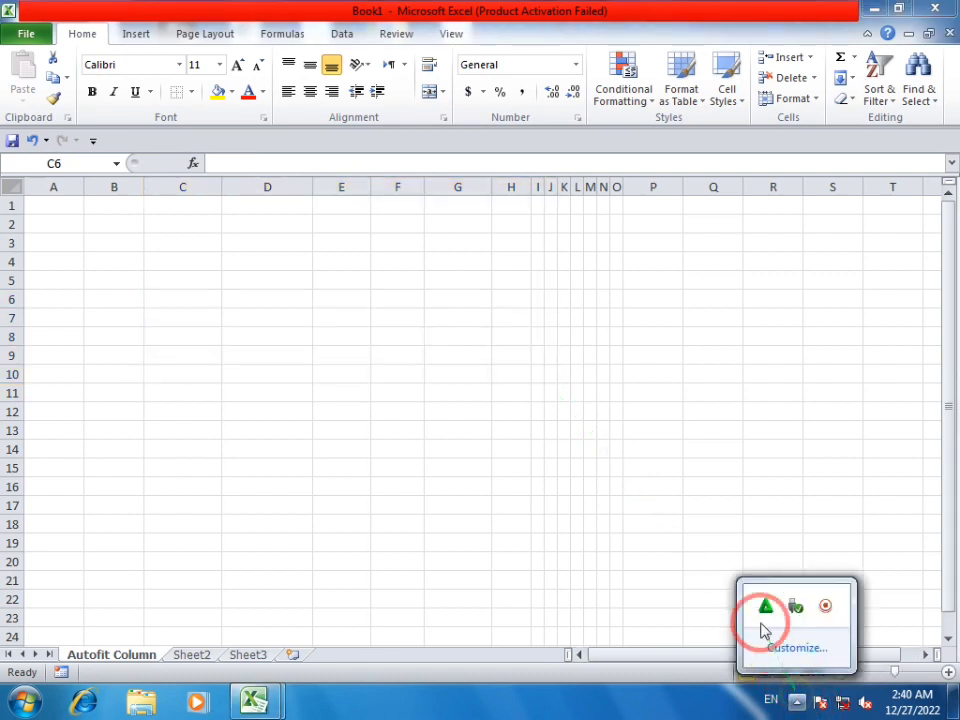